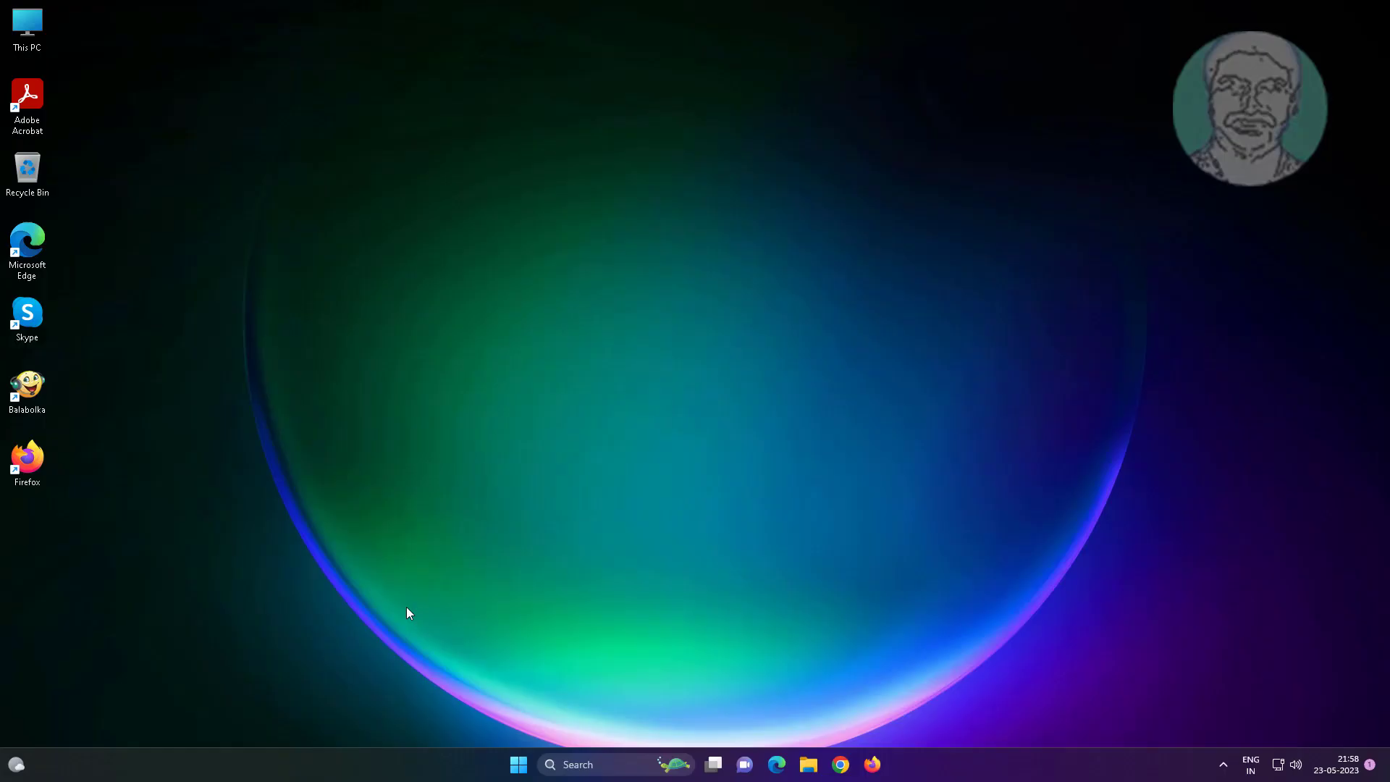
# - Open the Start menu to reach the pinned Settings app
pyautogui.click(518, 762)
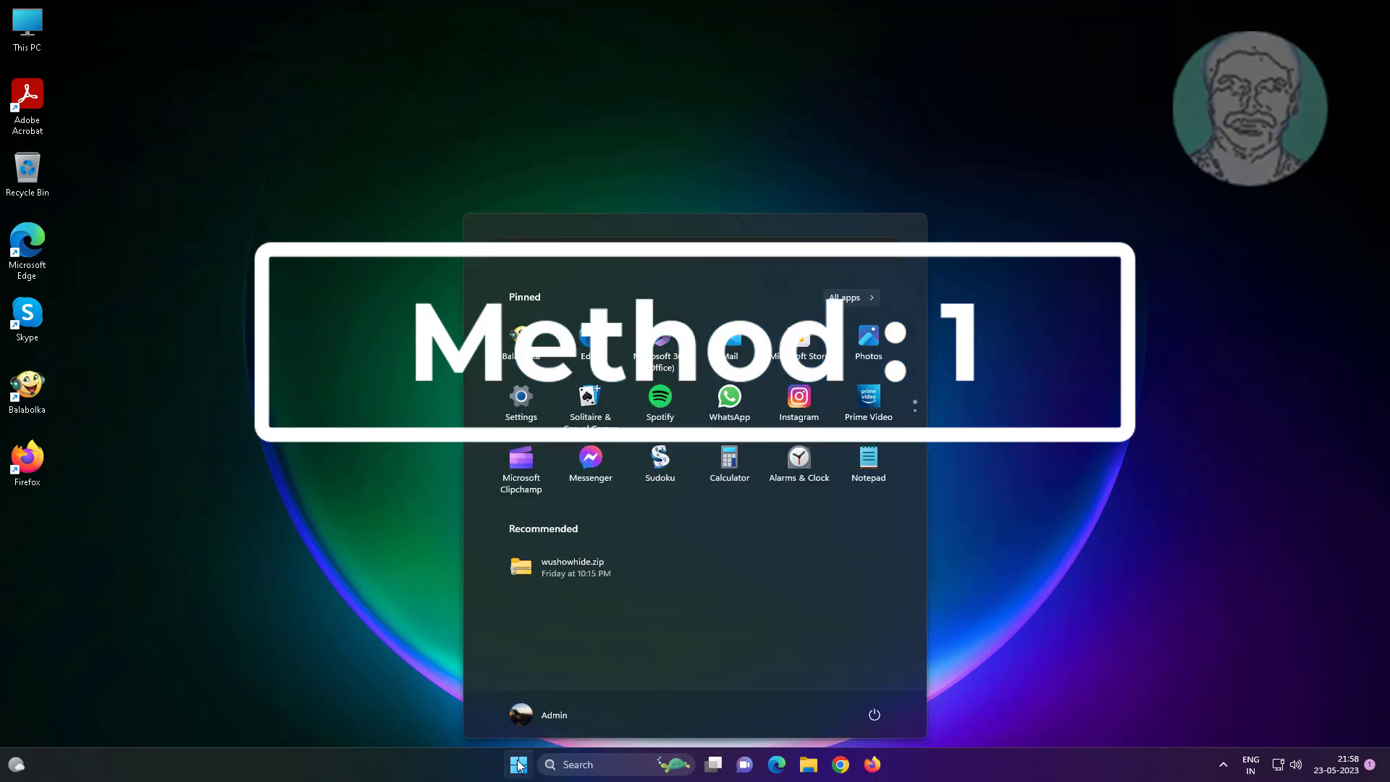
# - Launch Settings and go to System > Troubleshoot > Other troubleshooters, scrolled down to Video Playback
pyautogui.click(521, 408)
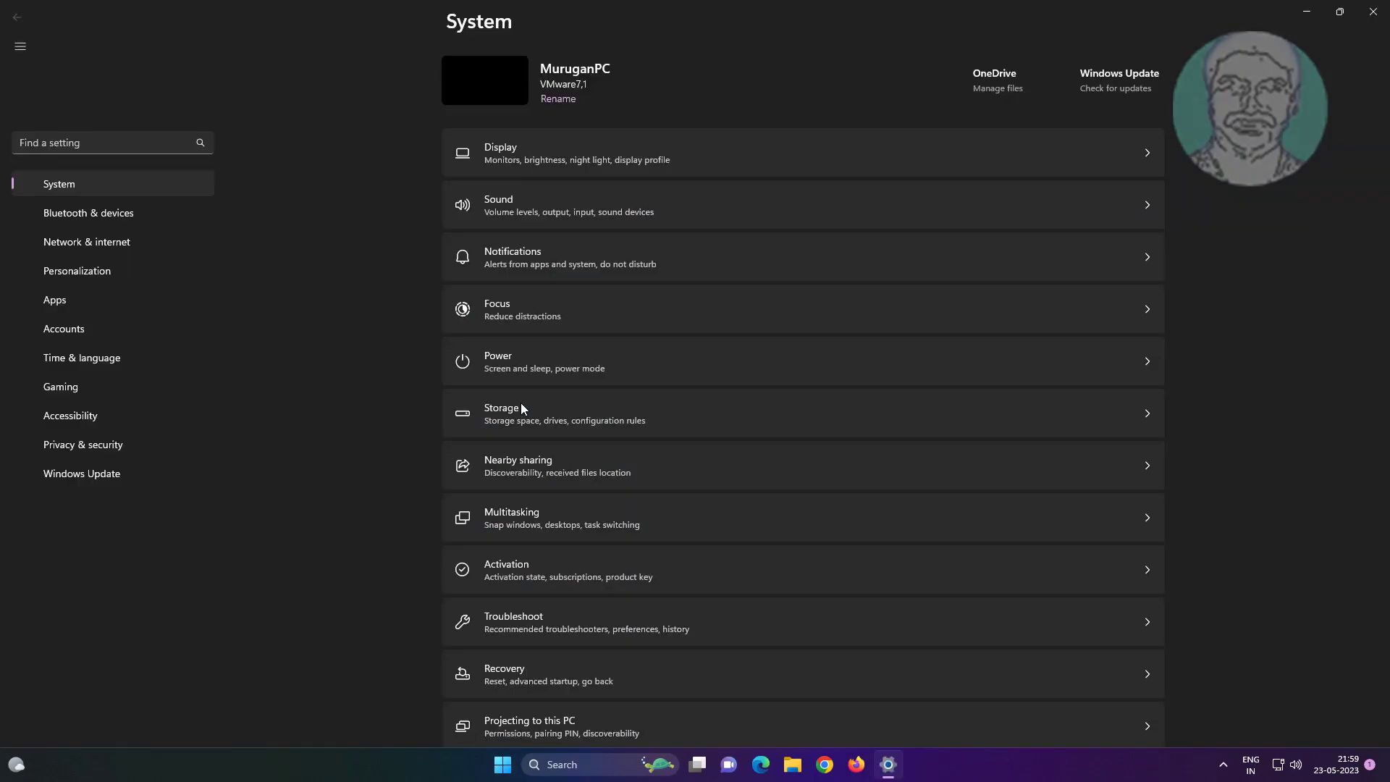
pyautogui.scroll(-3, 549, 569)
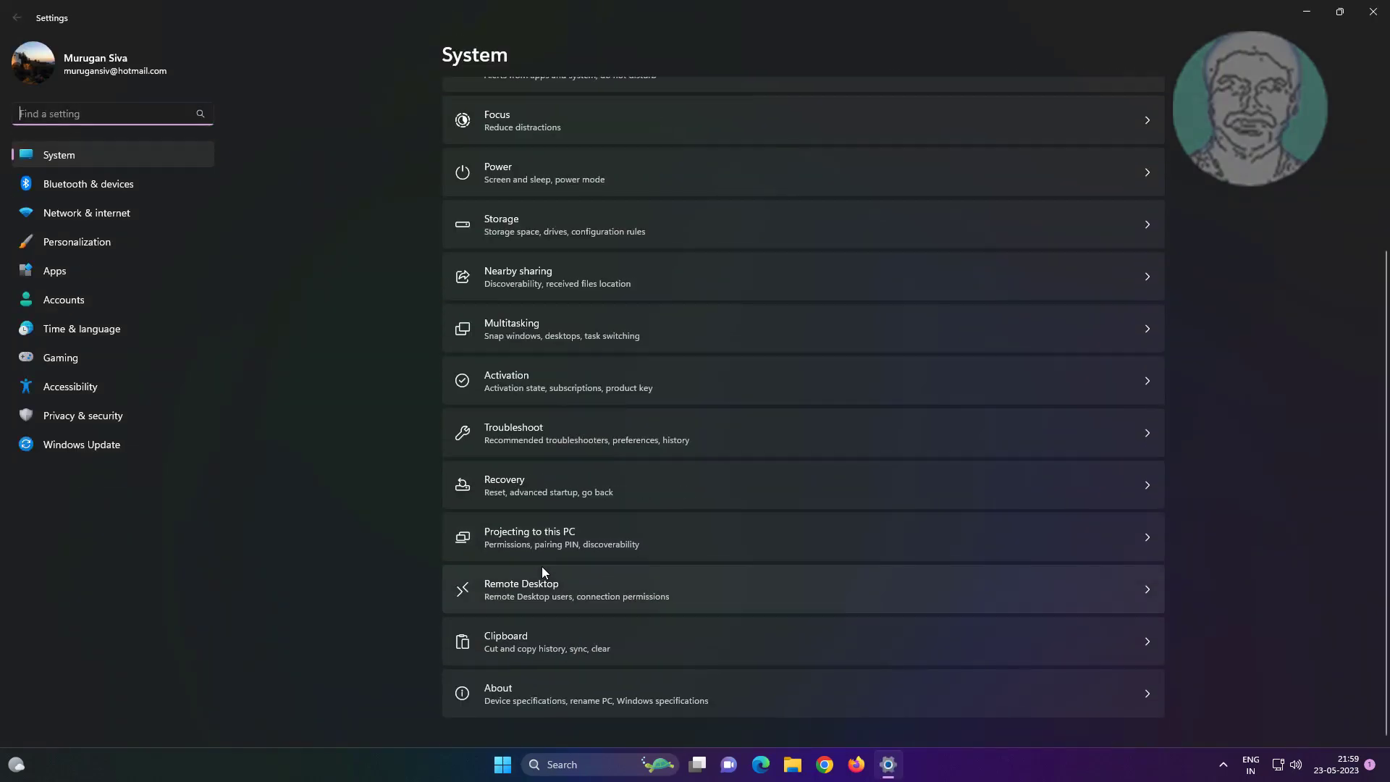
pyautogui.click(524, 443)
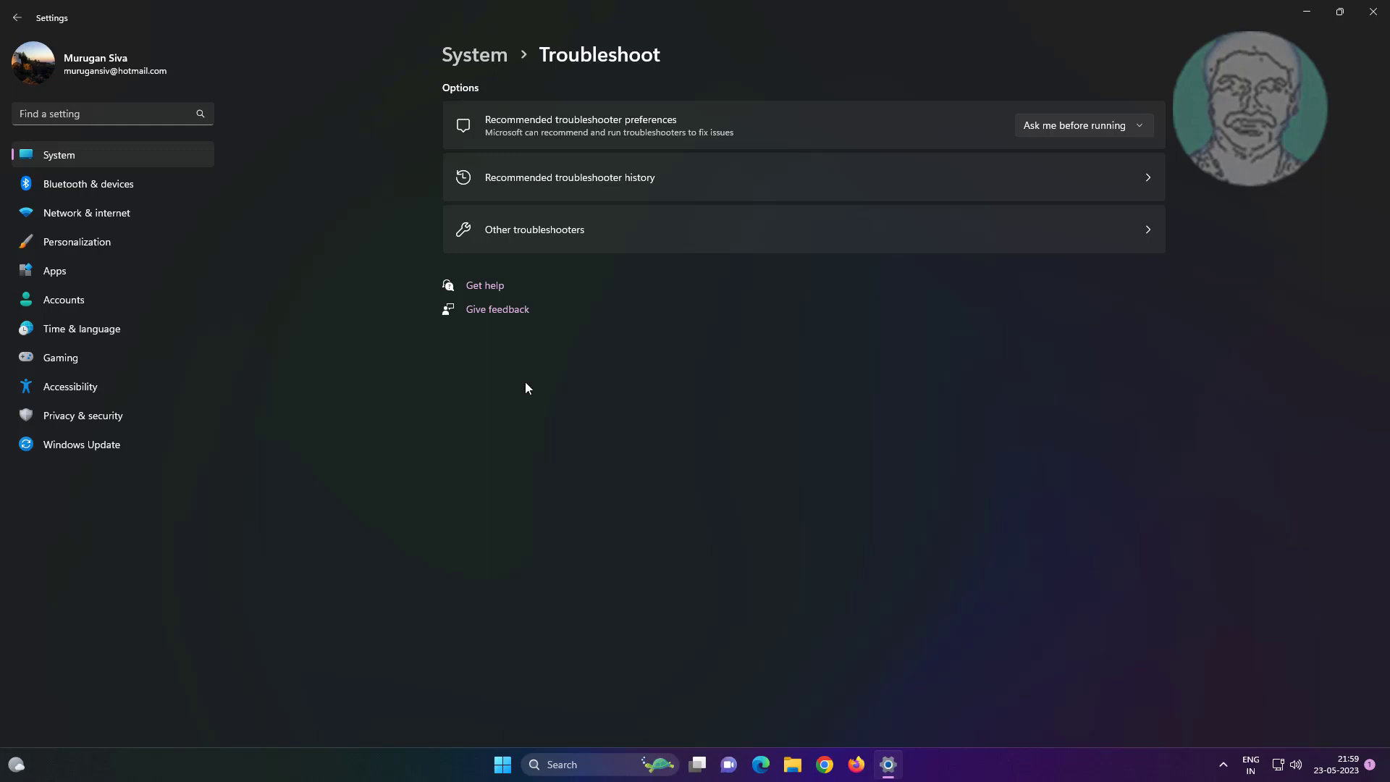
pyautogui.click(541, 233)
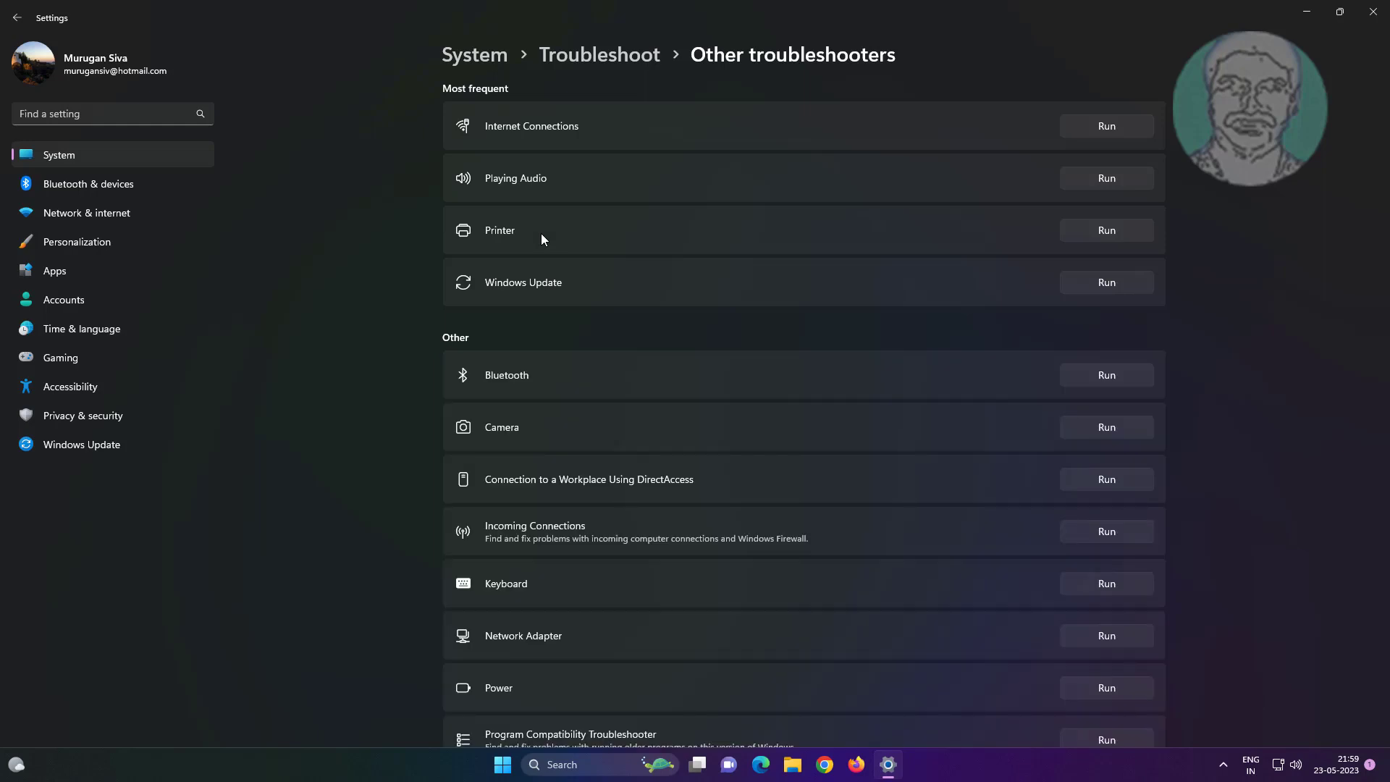
pyautogui.scroll(-5, 634, 484)
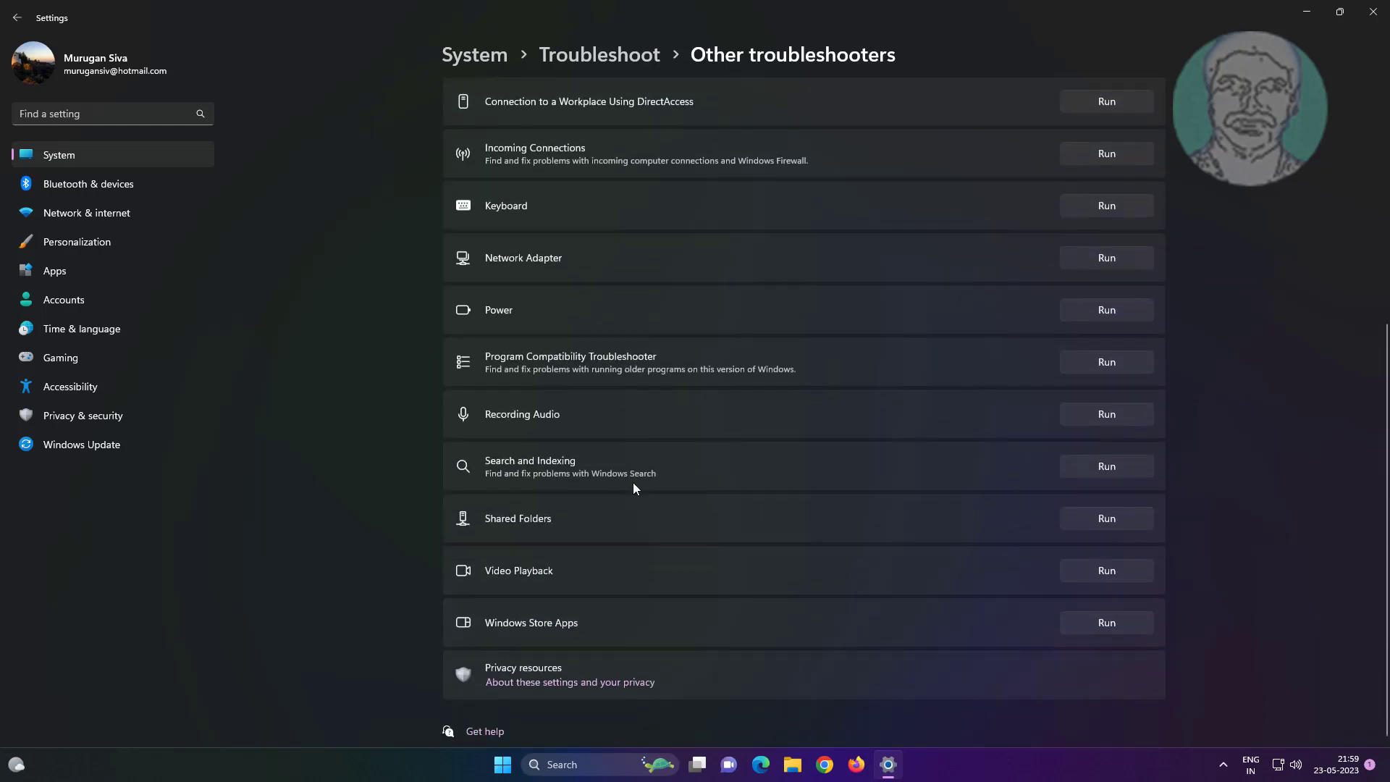
# - Run the Video Playback troubleshooter past its 'Can't Play 4K videos' finding, then close Settings
pyautogui.click(1096, 573)
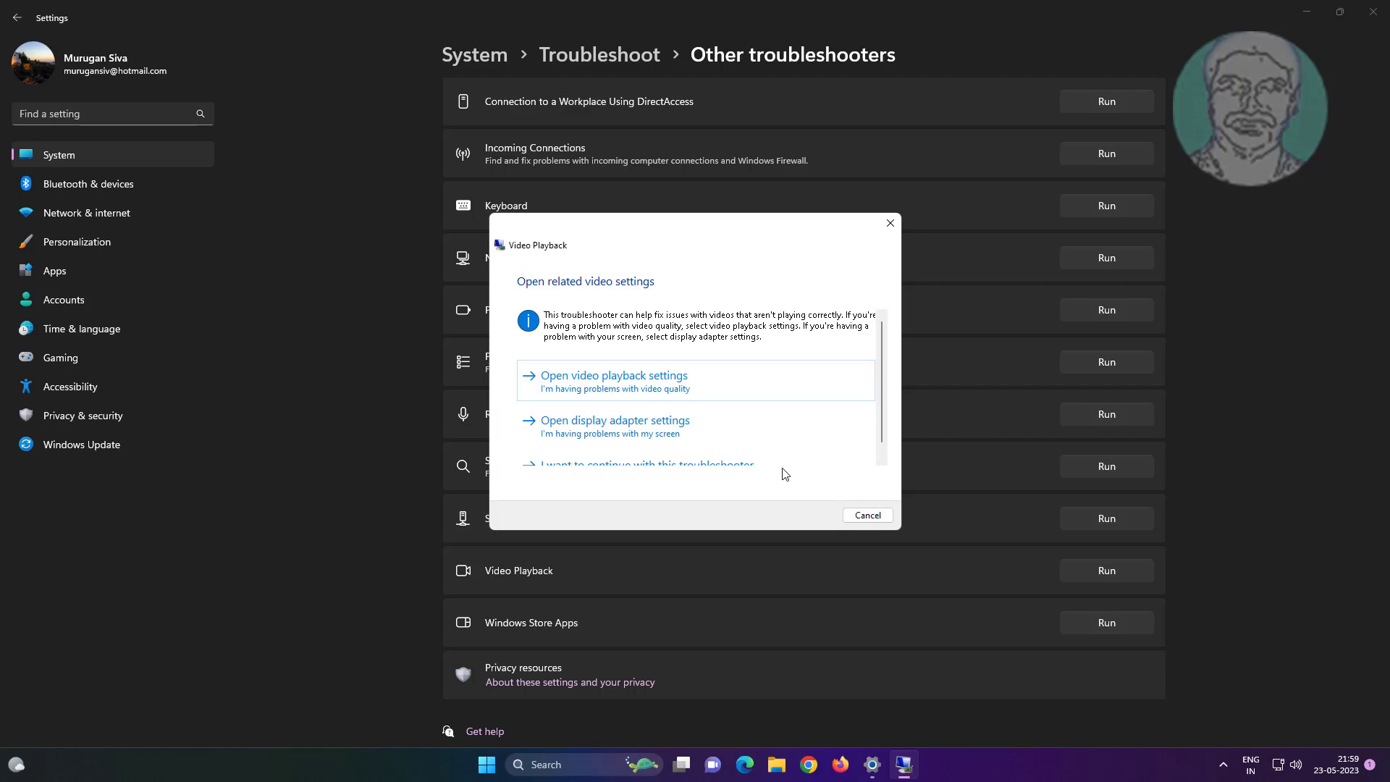
pyautogui.scroll(-1, 789, 424)
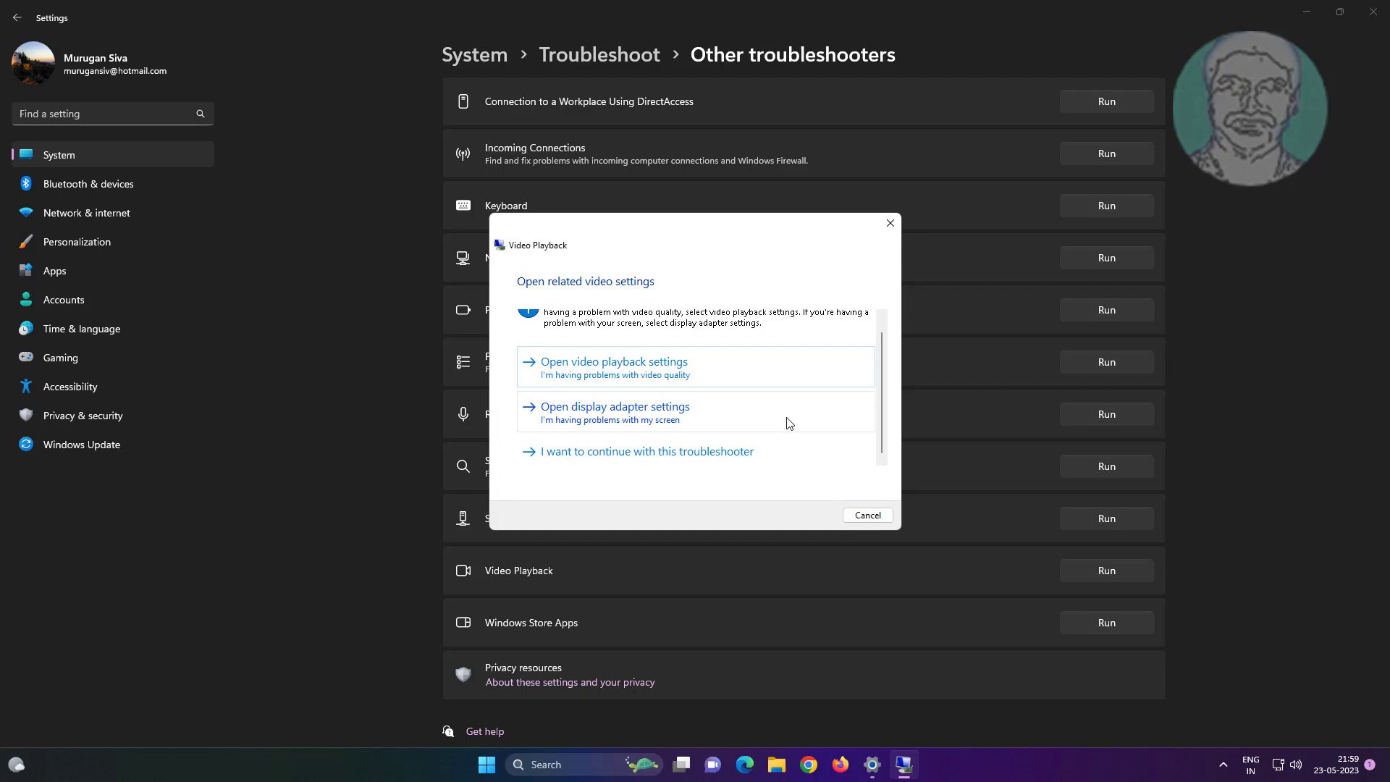
pyautogui.click(696, 462)
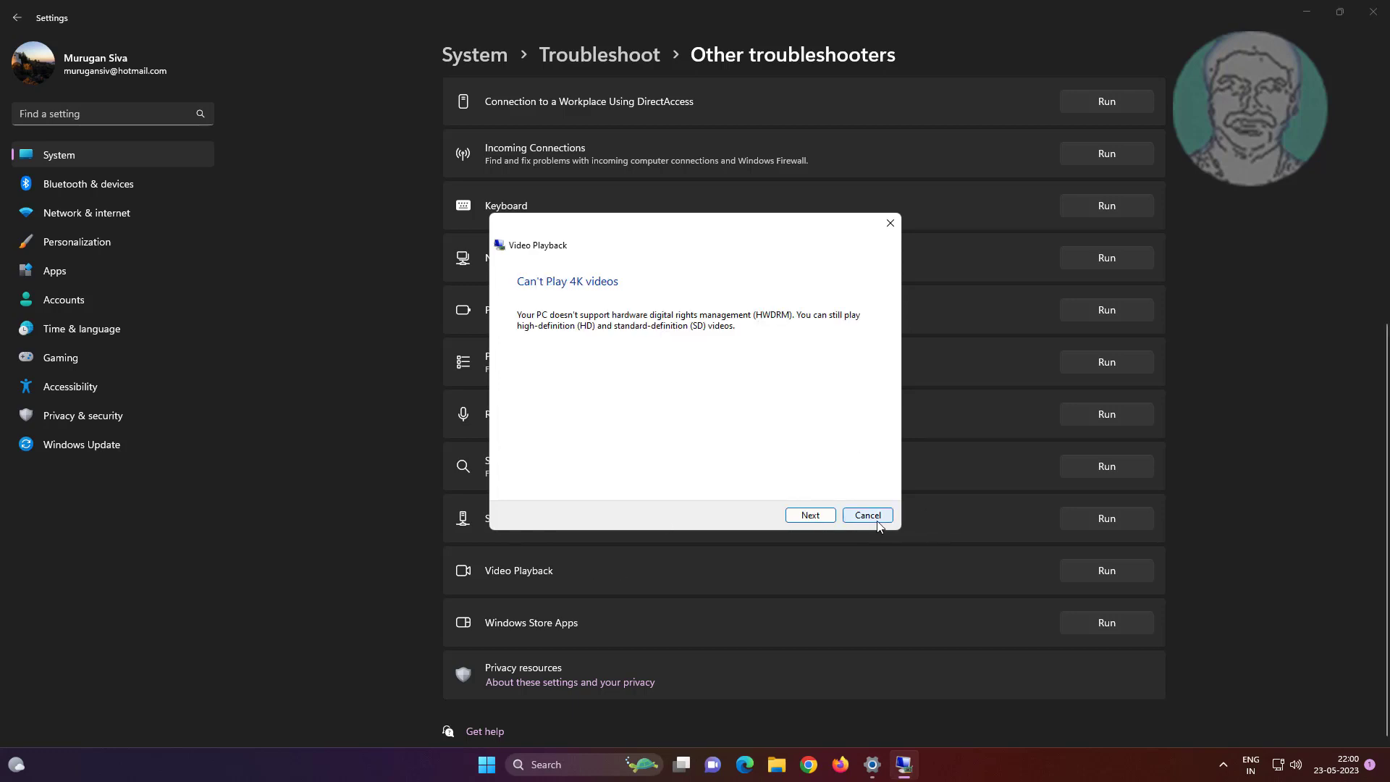
pyautogui.click(811, 517)
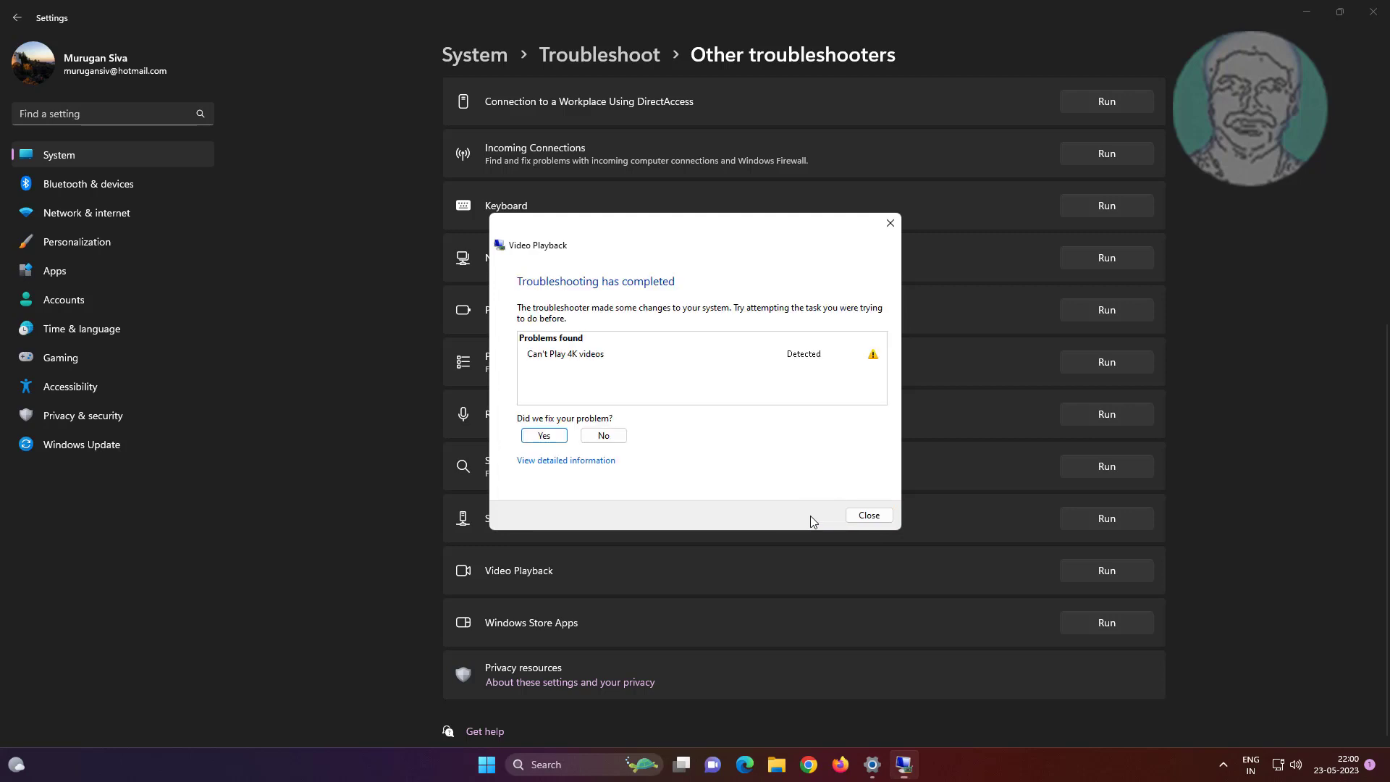
pyautogui.click(863, 517)
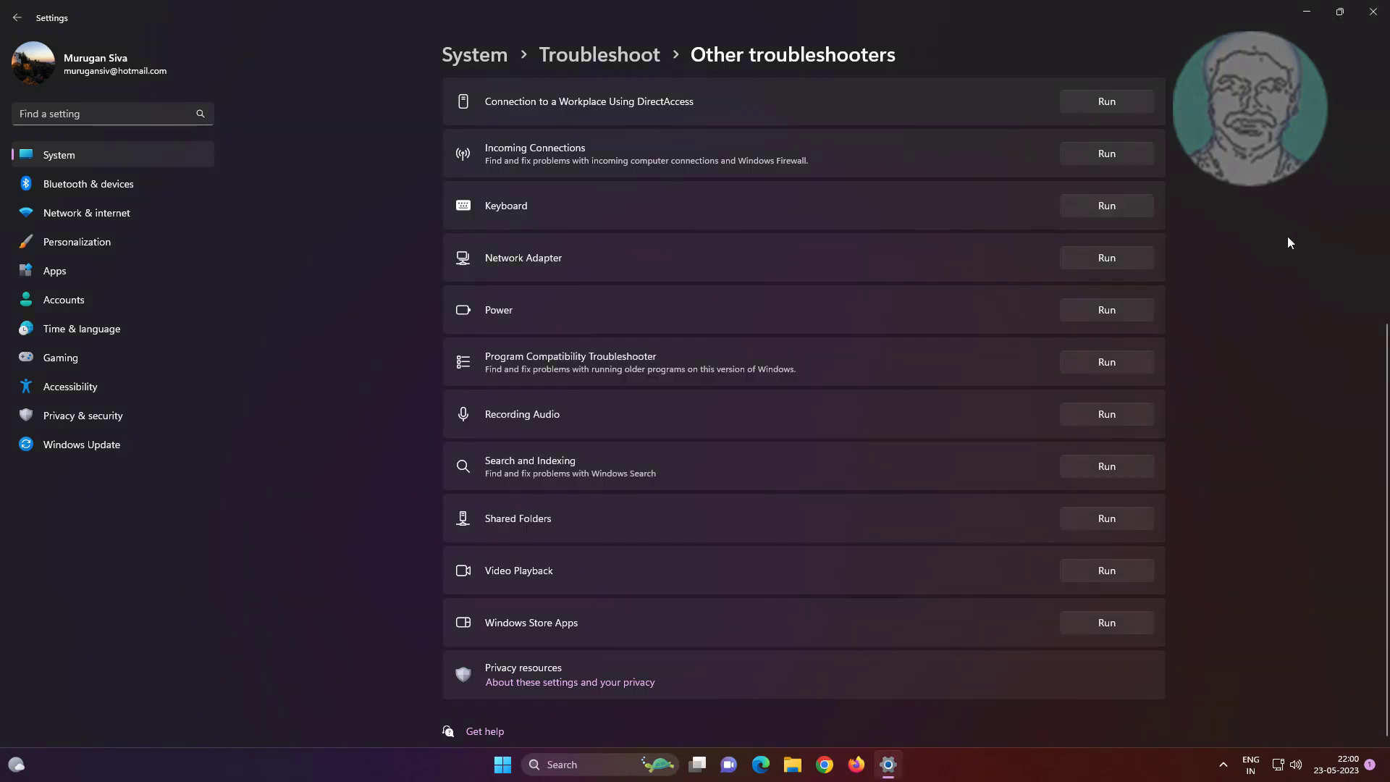
pyautogui.click(1373, 11)
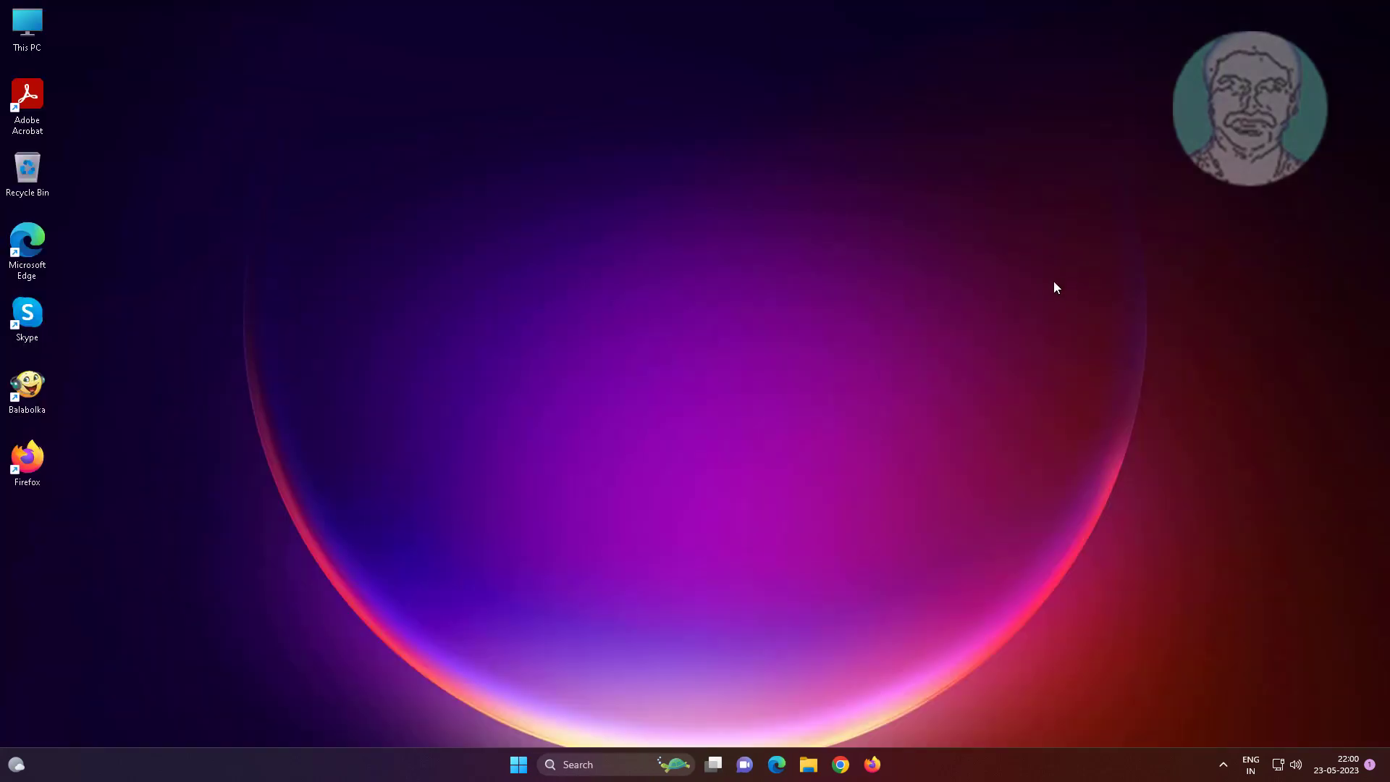
# - Open Device Manager from the Win+X menu and expand Display adapters
pyautogui.rightClick(519, 766)
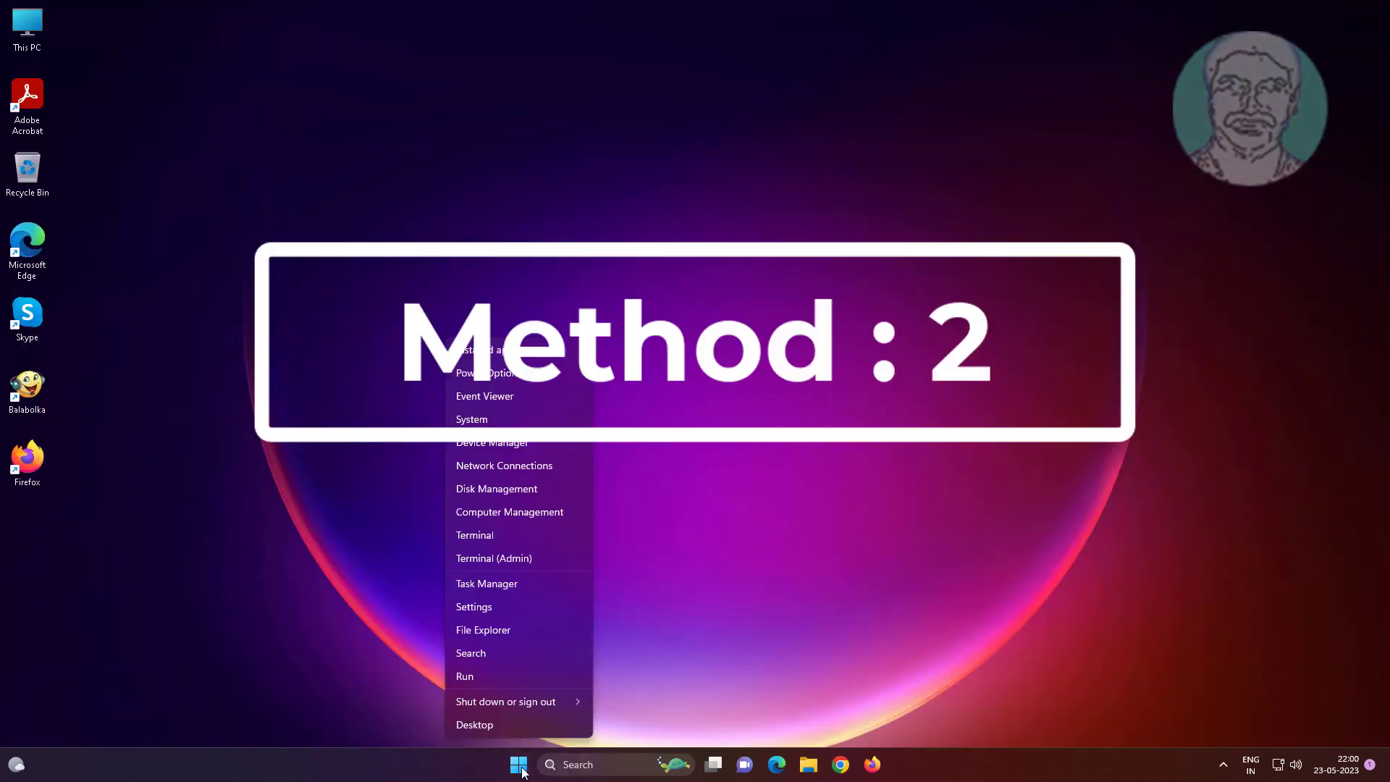
pyautogui.click(526, 443)
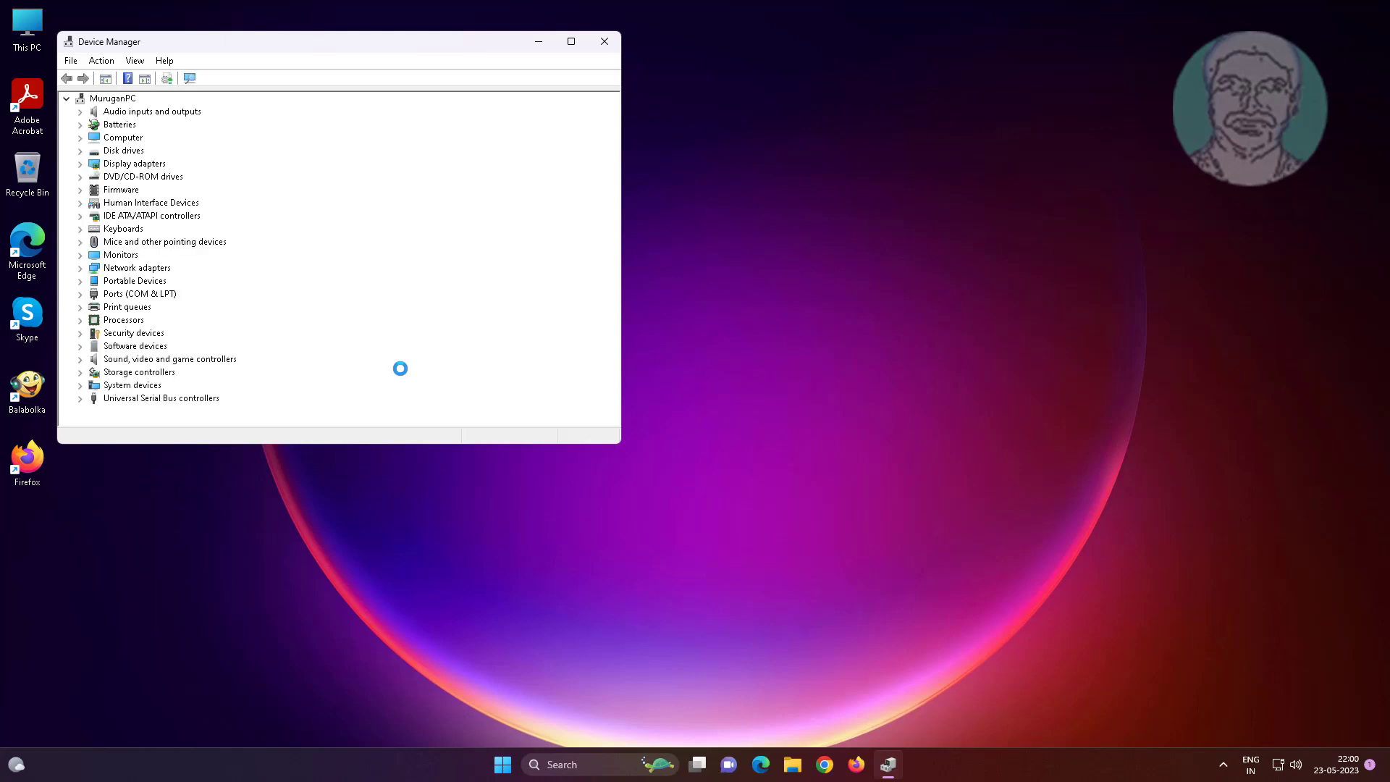
pyautogui.click(129, 165)
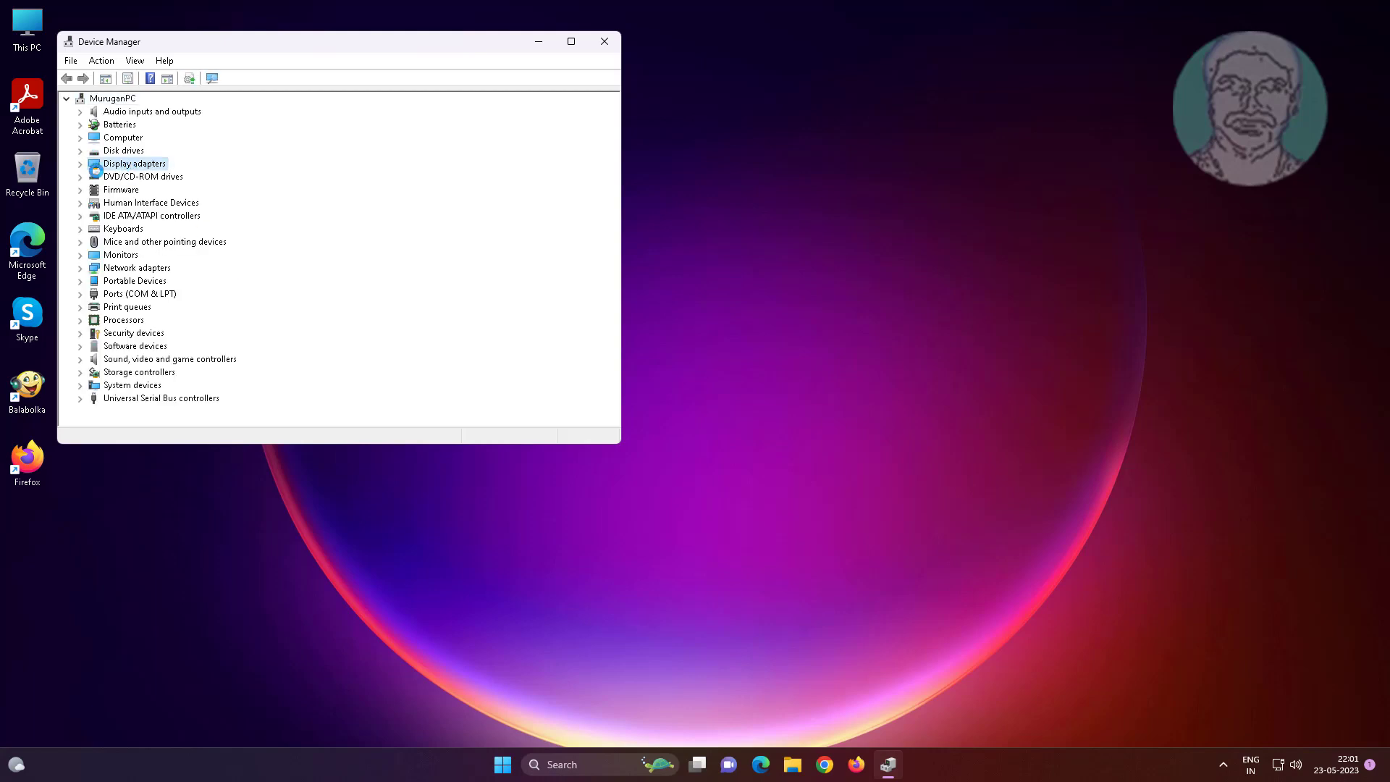
pyautogui.click(79, 177)
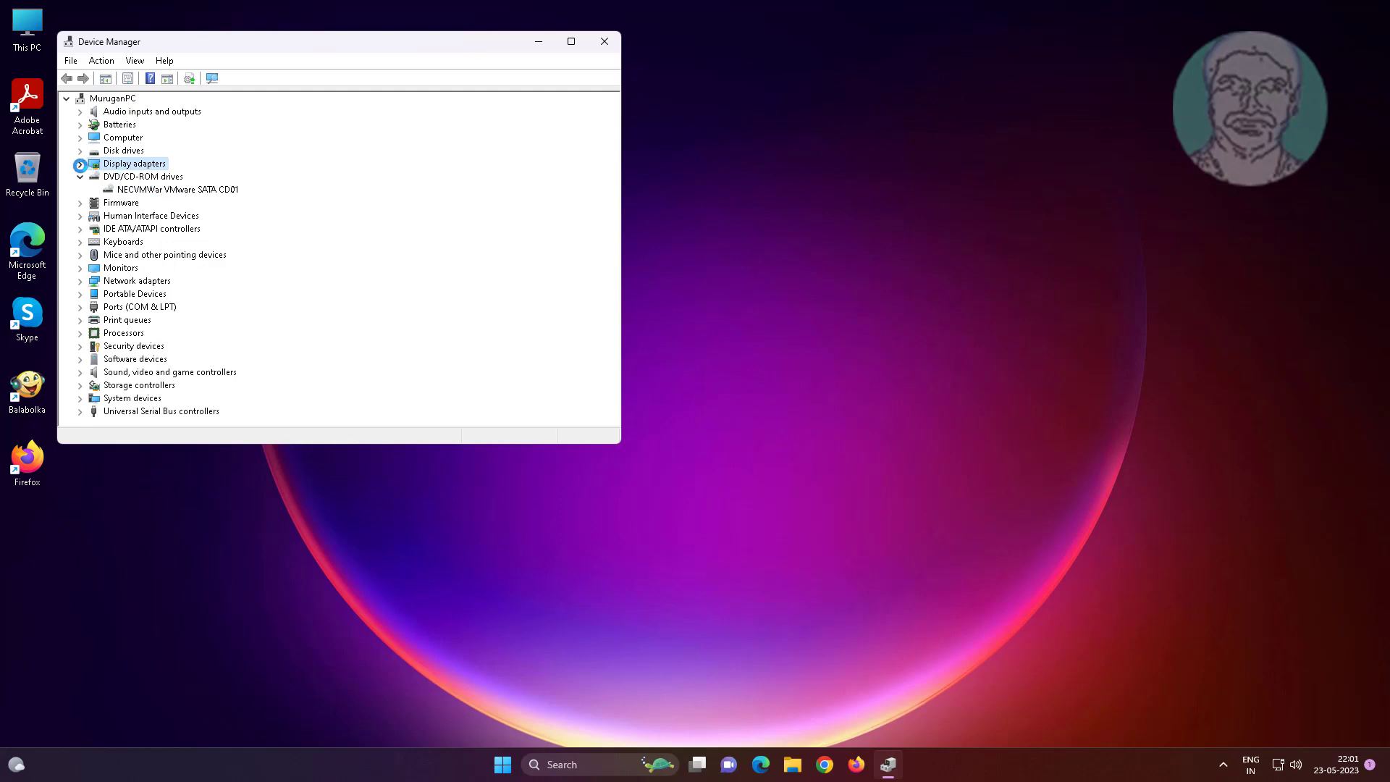
pyautogui.click(79, 176)
pyautogui.click(79, 164)
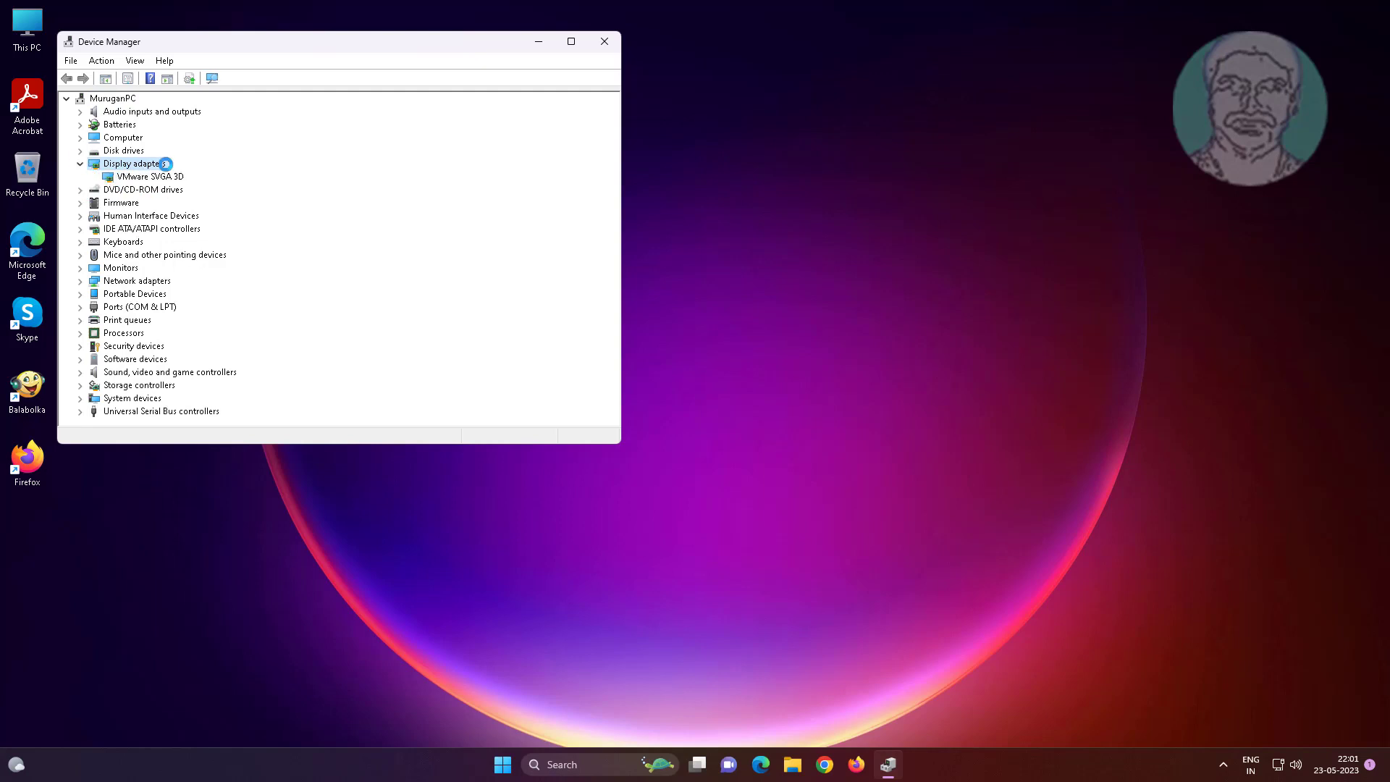
# - Update the VMware SVGA 3D adapter driver by searching automatically, then close the wizard
pyautogui.click(153, 177)
pyautogui.rightClick(166, 177)
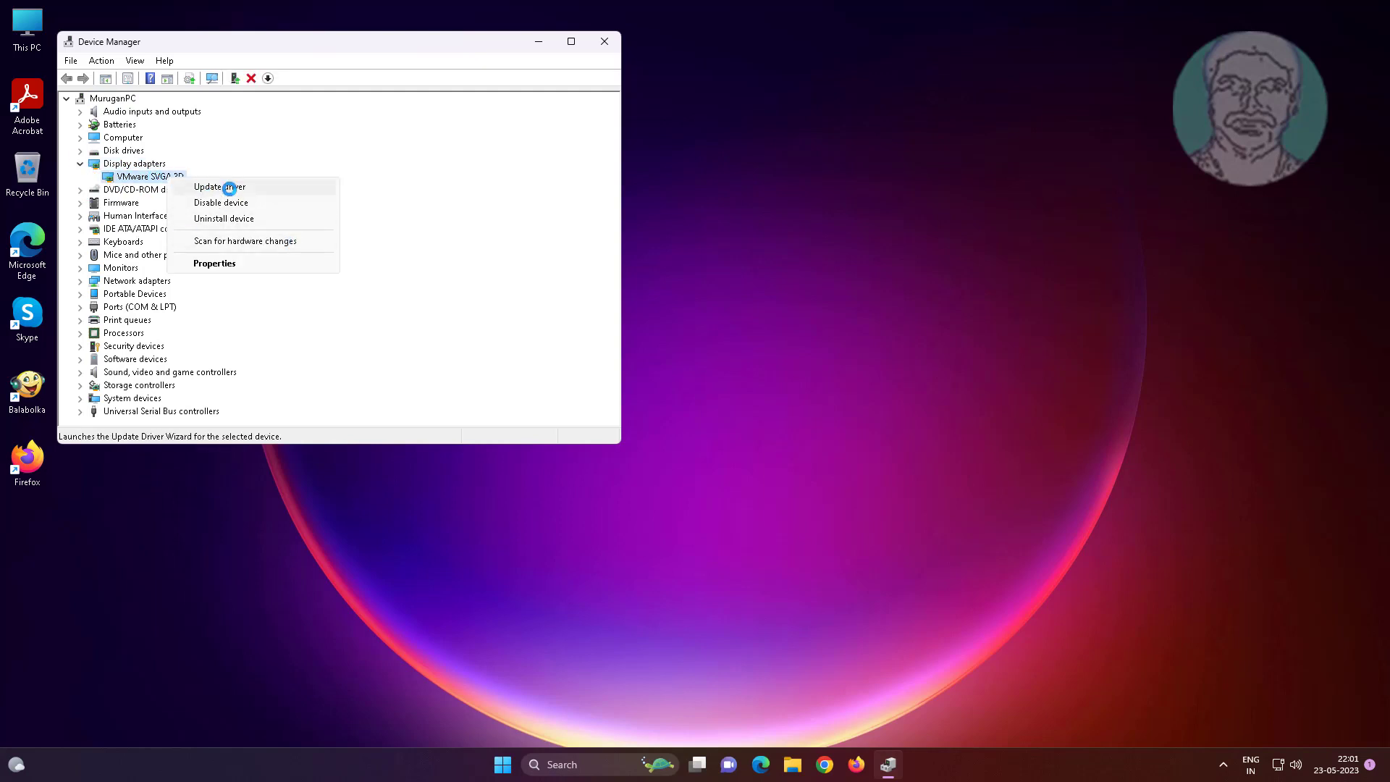
pyautogui.click(229, 188)
pyautogui.click(237, 217)
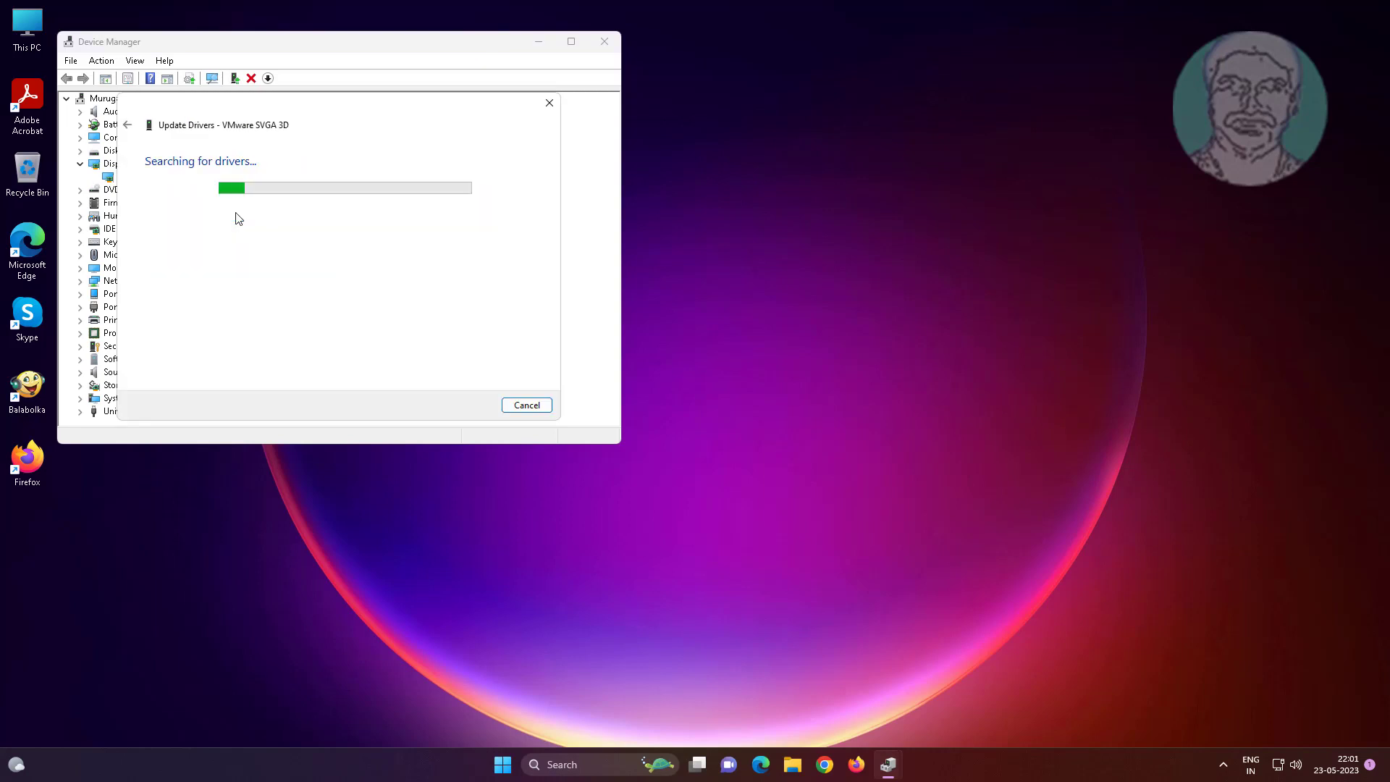
pyautogui.click(528, 408)
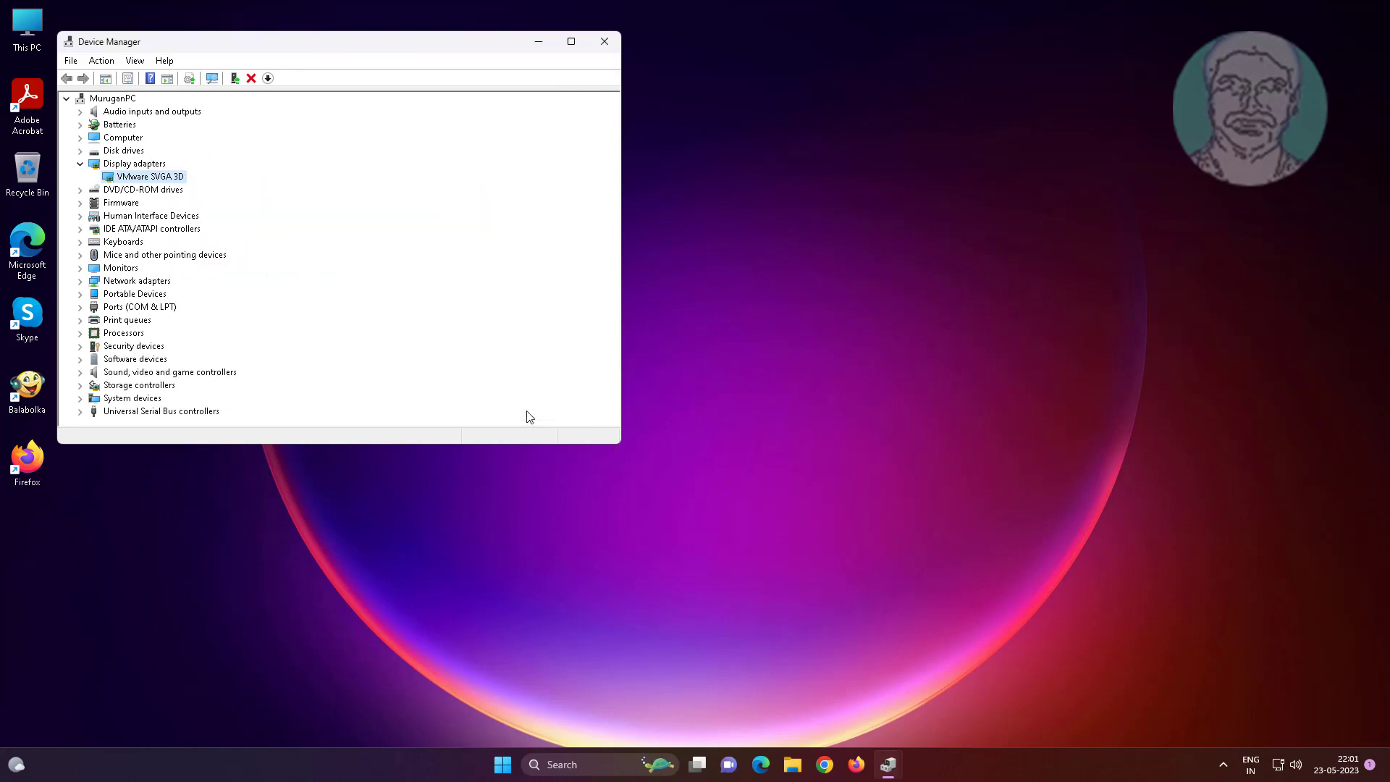
# - Close Device Manager, turn off Apps > Video playback's lower-resolution bandwidth saving, and close Settings
pyautogui.click(604, 41)
pyautogui.click(518, 765)
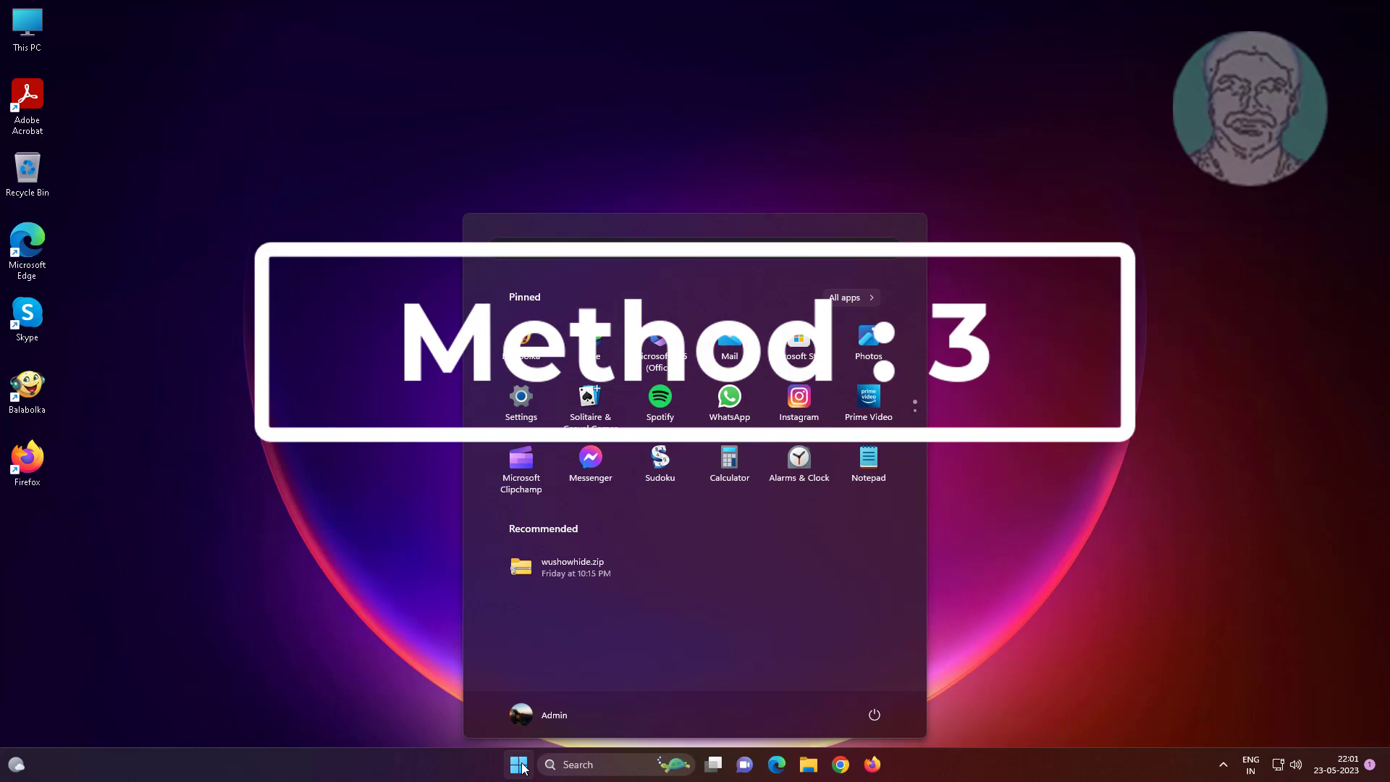
pyautogui.click(521, 404)
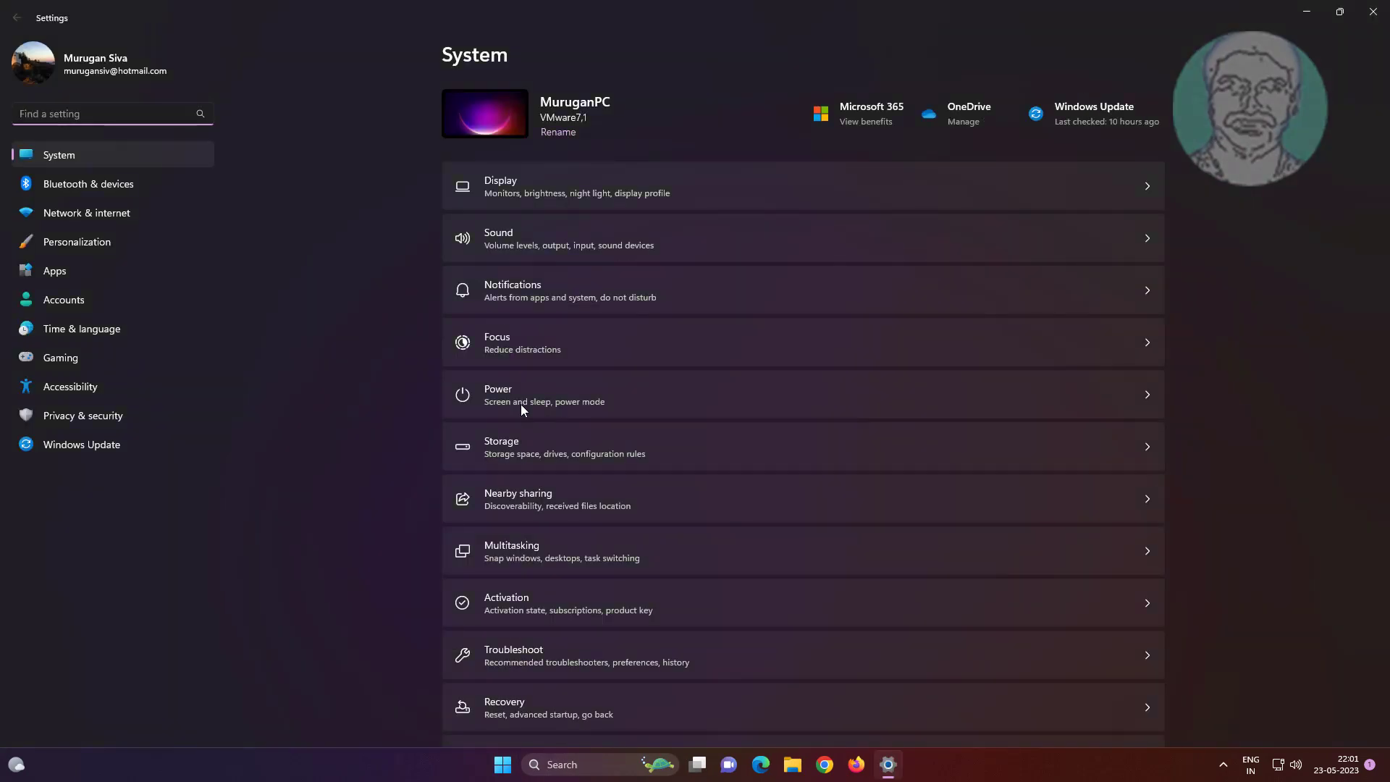
pyautogui.click(100, 281)
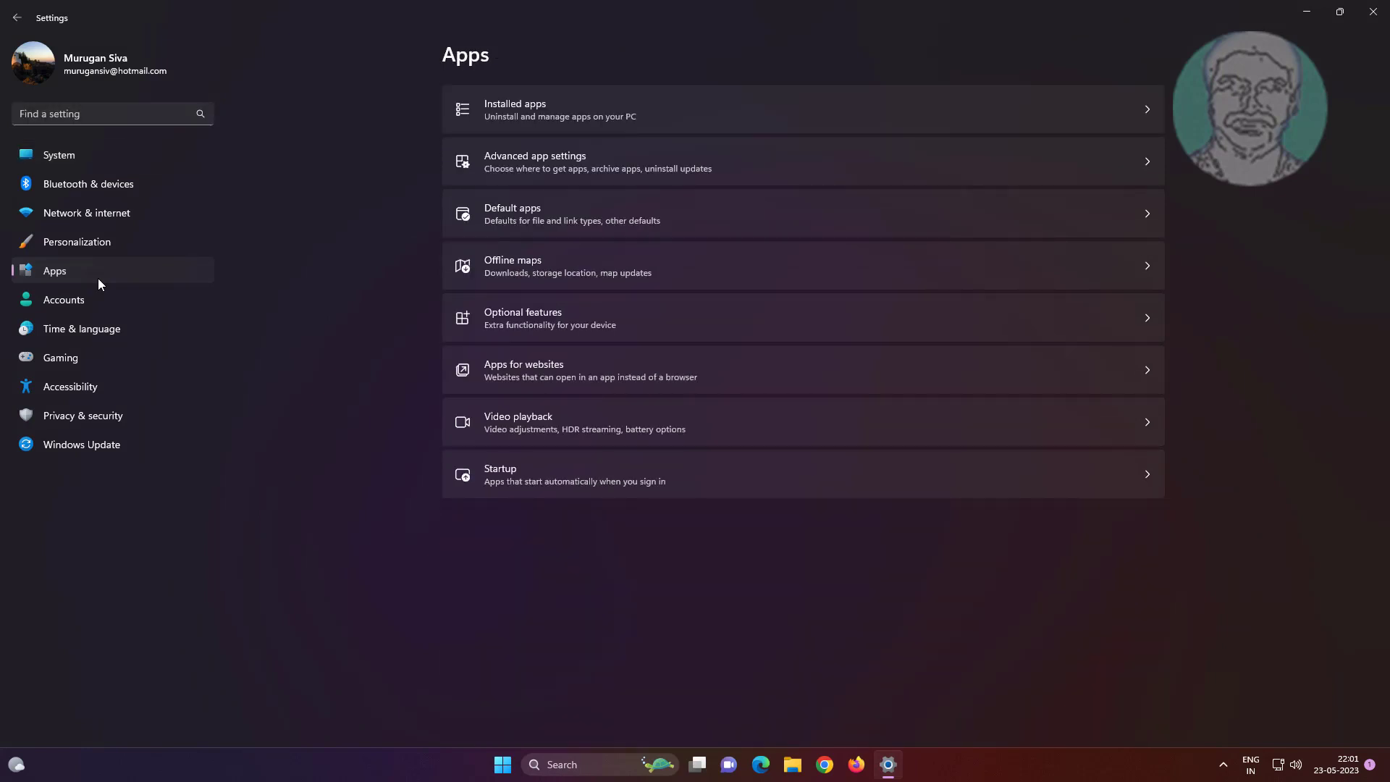
pyautogui.click(579, 427)
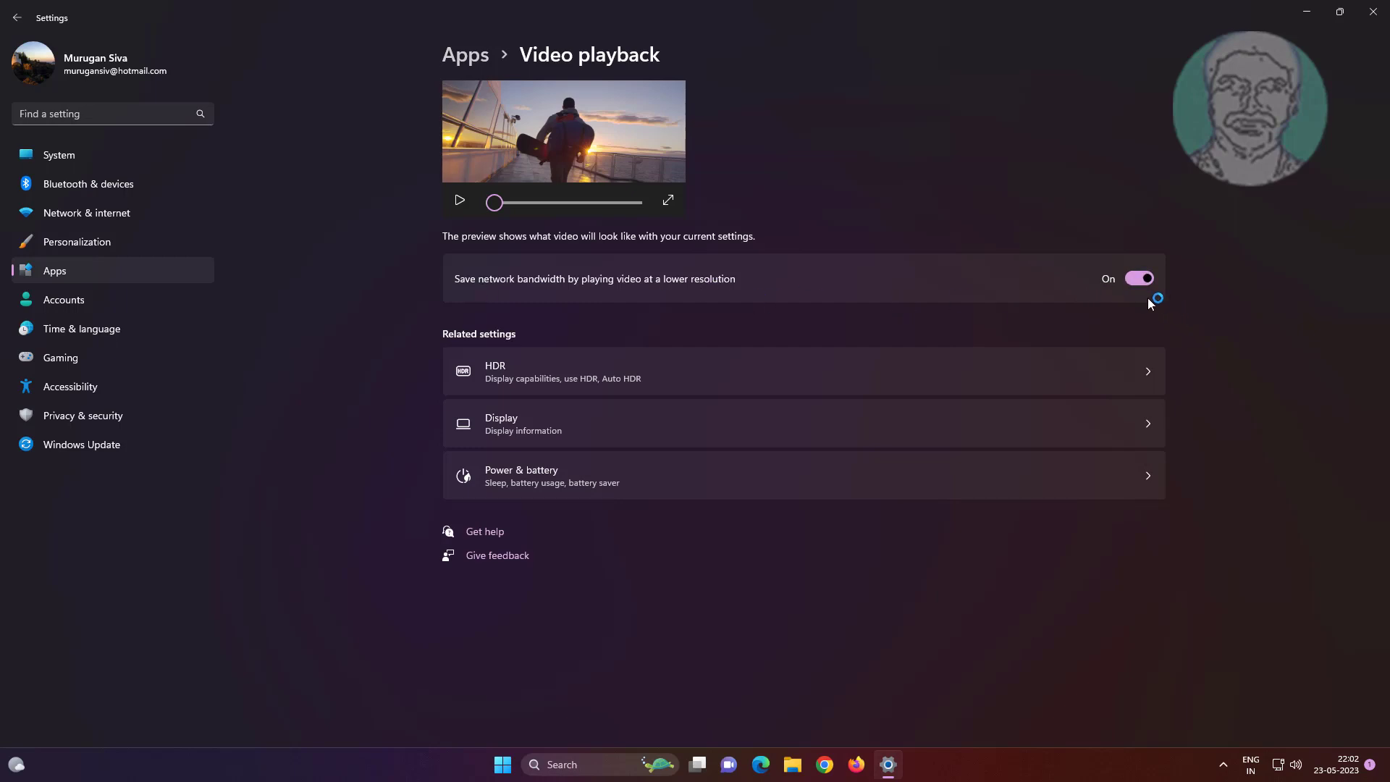
pyautogui.click(1140, 280)
pyautogui.click(1373, 12)
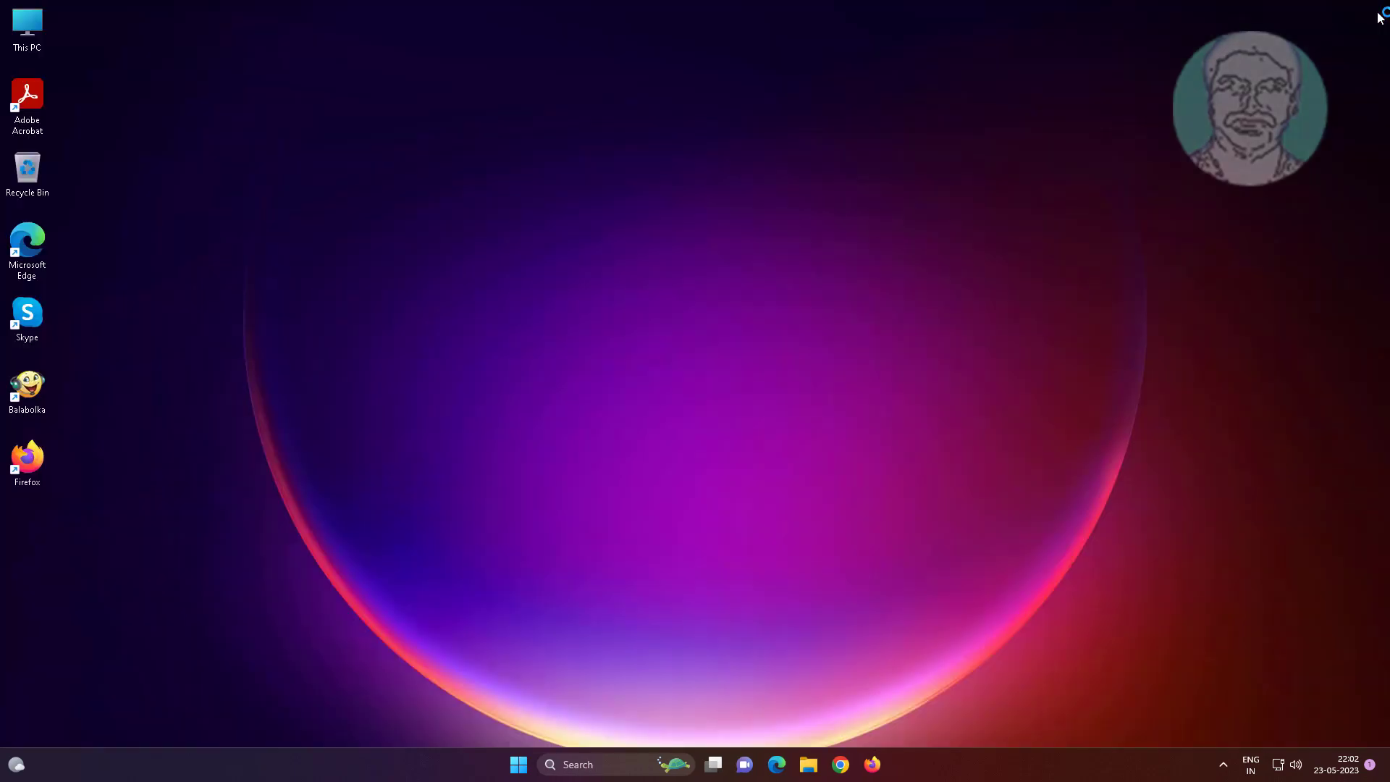
# - Open Settings from Start and go to System > Display > Graphics
pyautogui.click(518, 773)
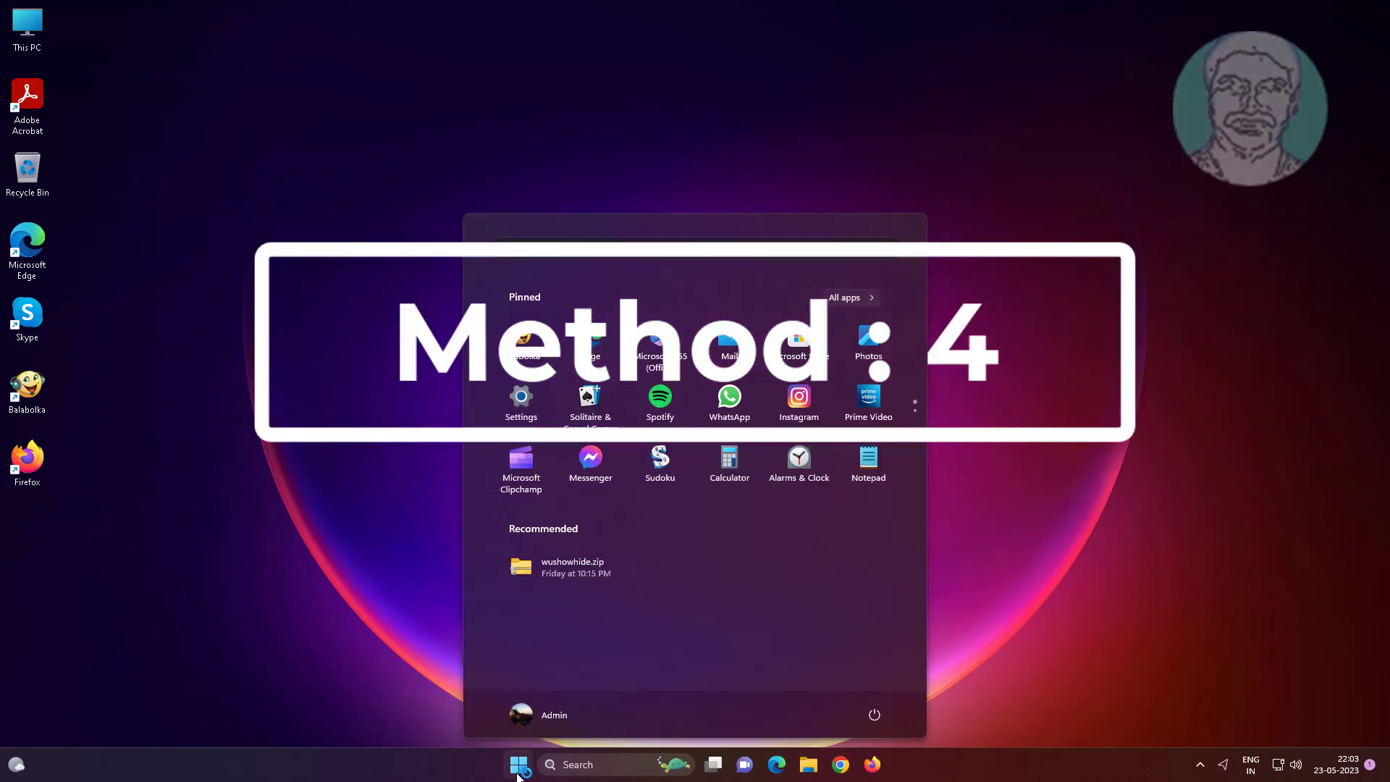
pyautogui.click(521, 398)
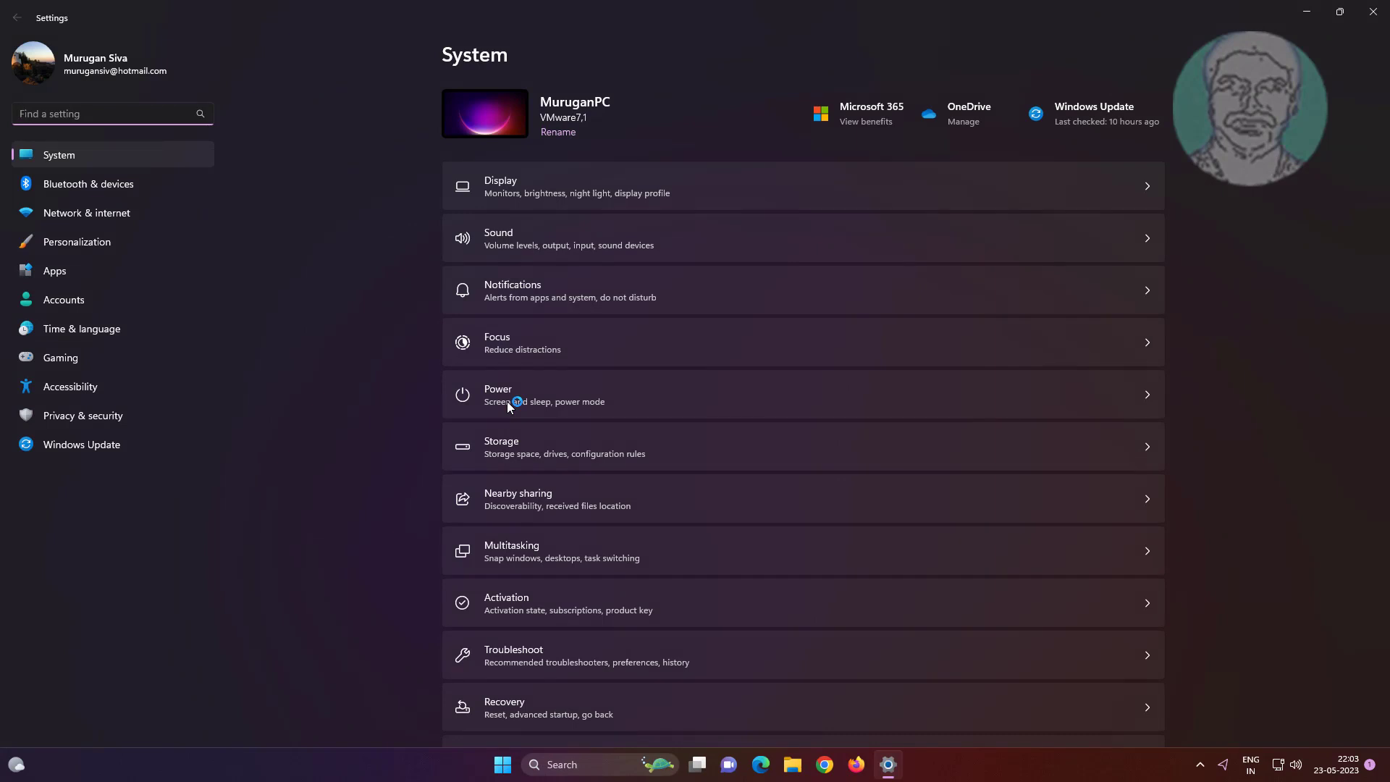
pyautogui.click(540, 197)
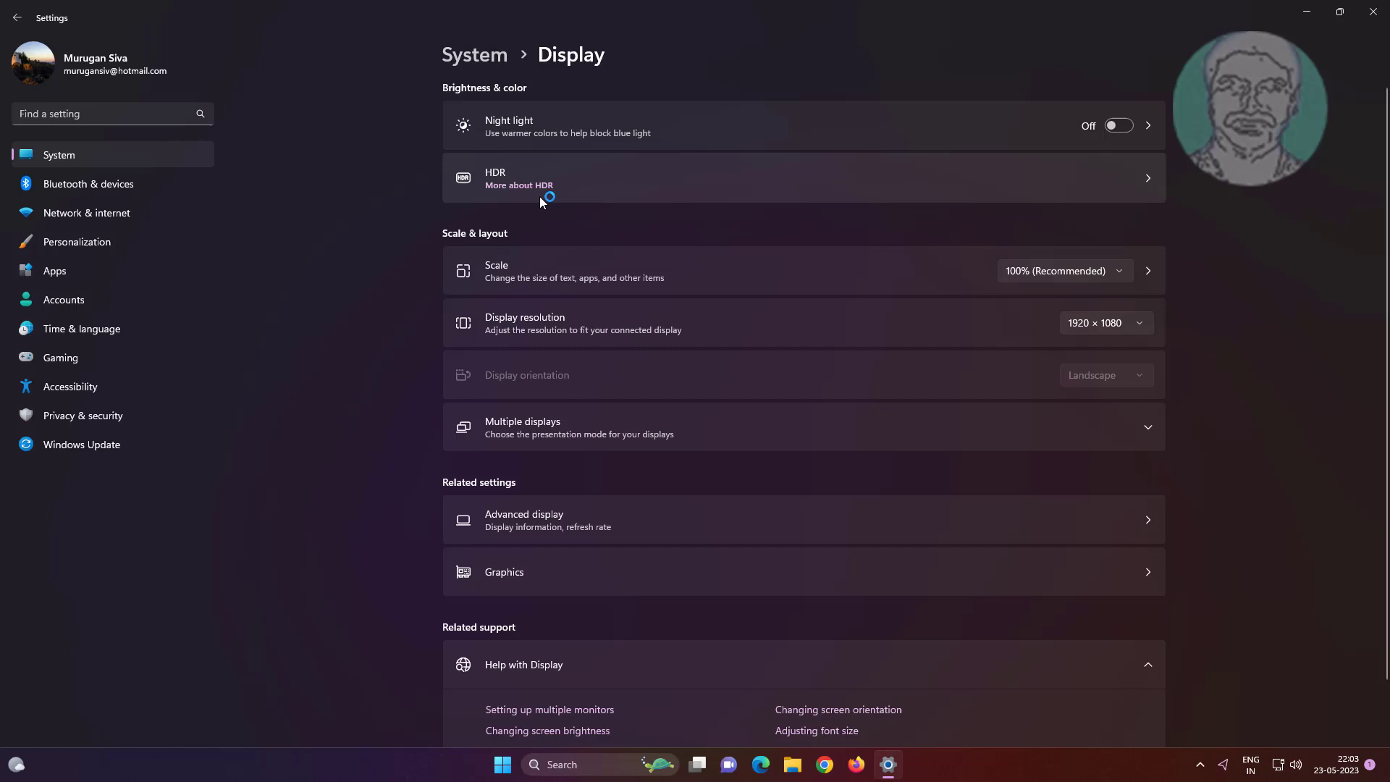
pyautogui.click(536, 580)
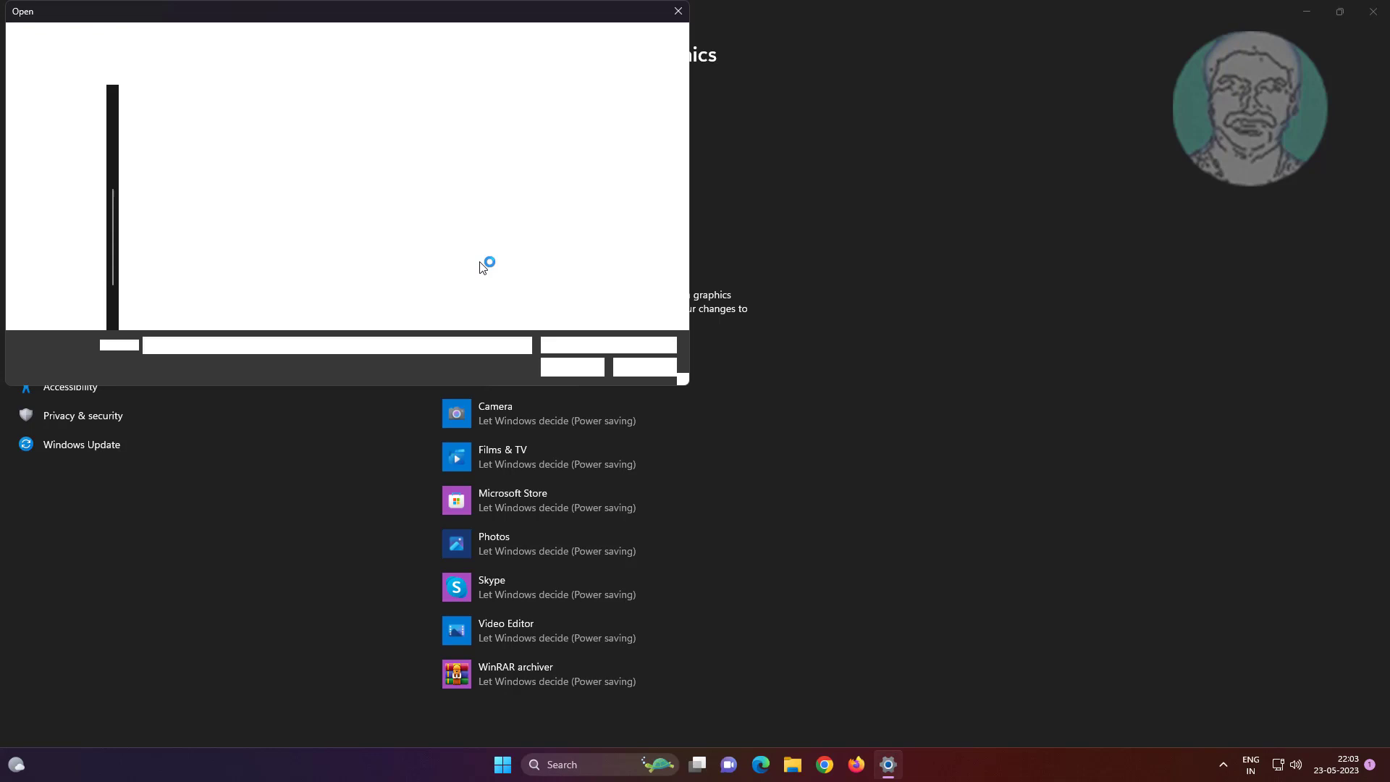
# - Add wmplayer.exe from C:\Program Files\Windows Media Player to the graphics app list
pyautogui.doubleClick(167, 250)
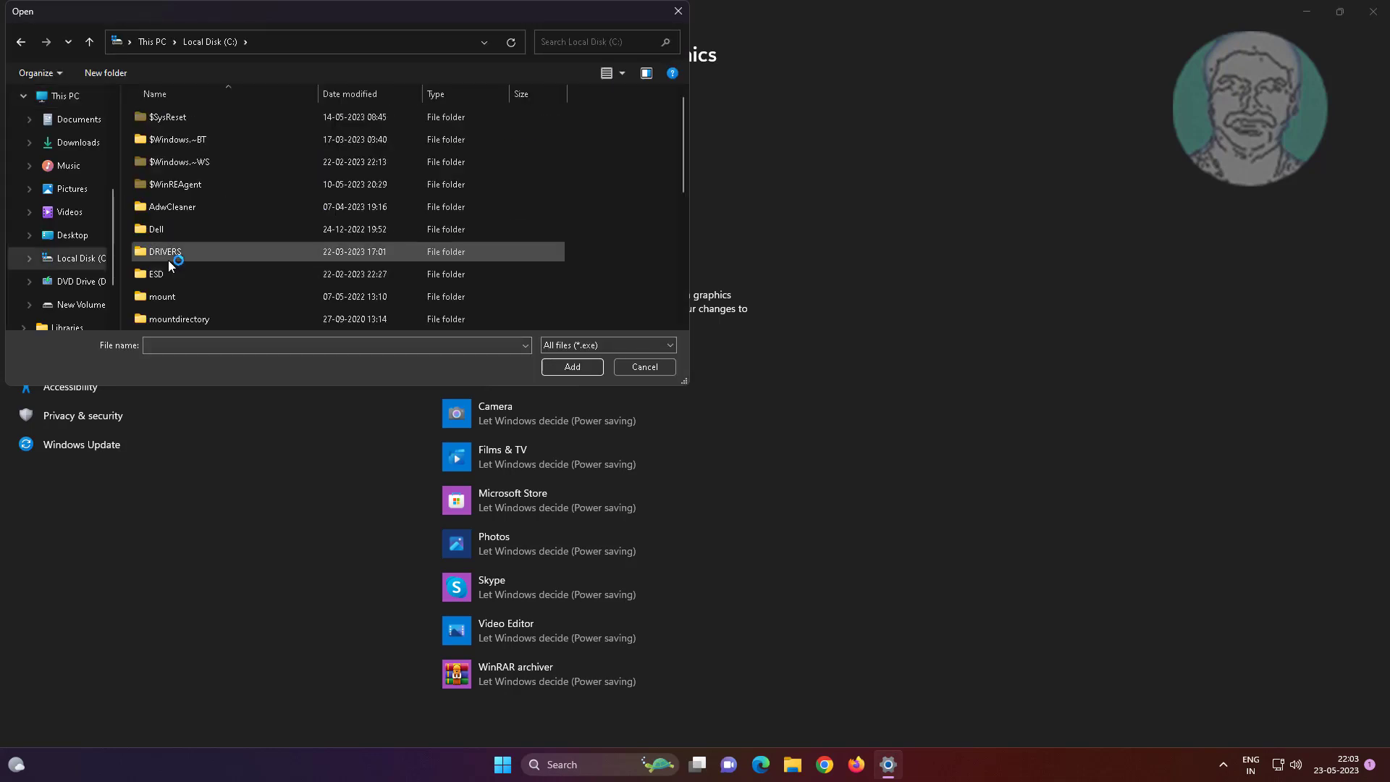
pyautogui.scroll(-3, 169, 263)
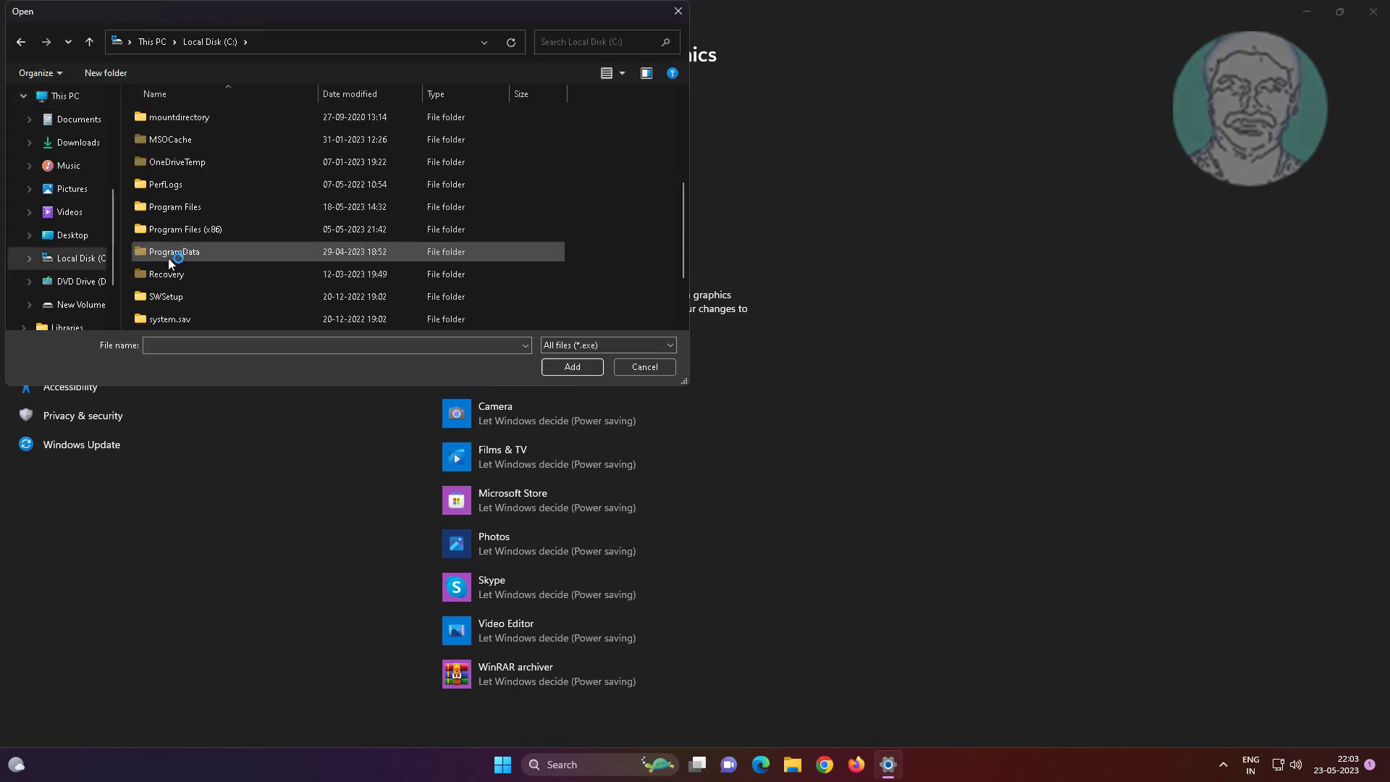
pyautogui.doubleClick(174, 208)
pyautogui.press('w')
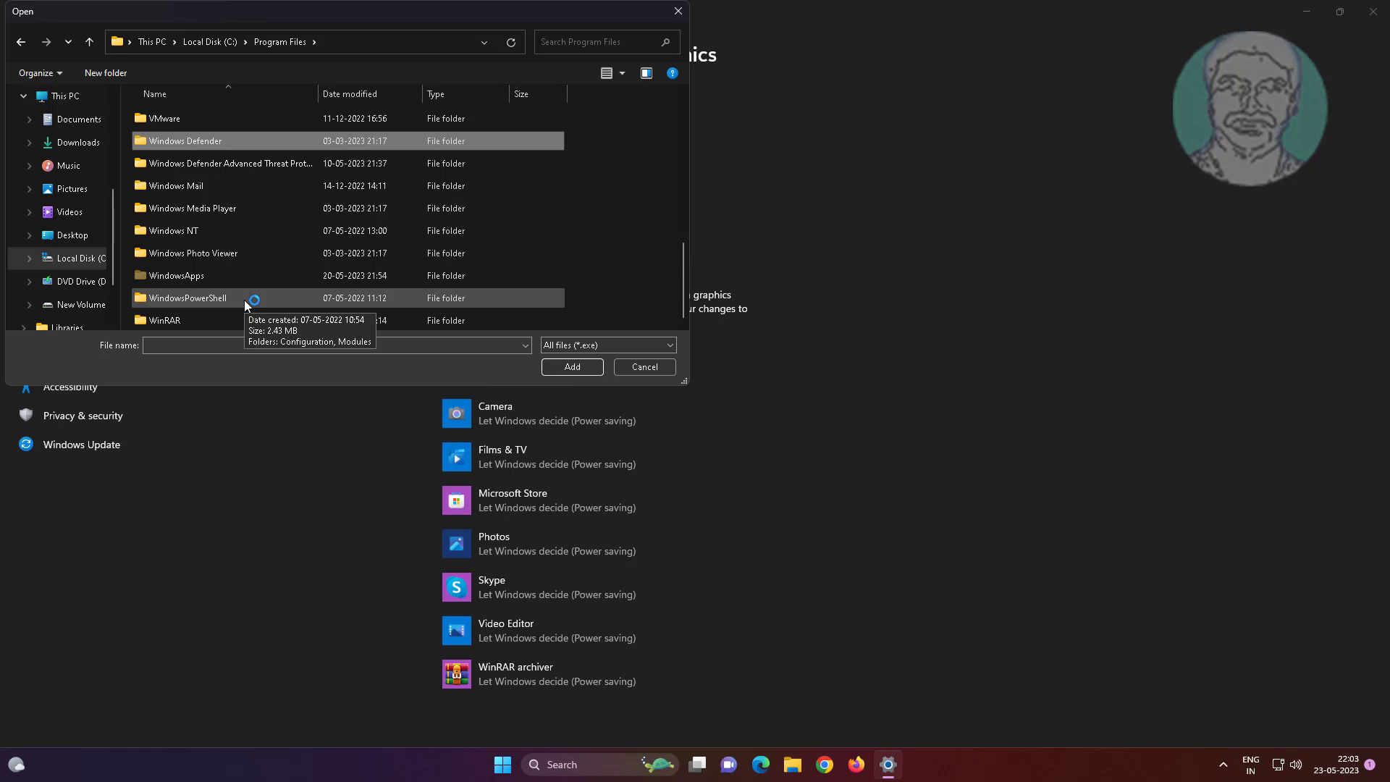
pyautogui.doubleClick(193, 207)
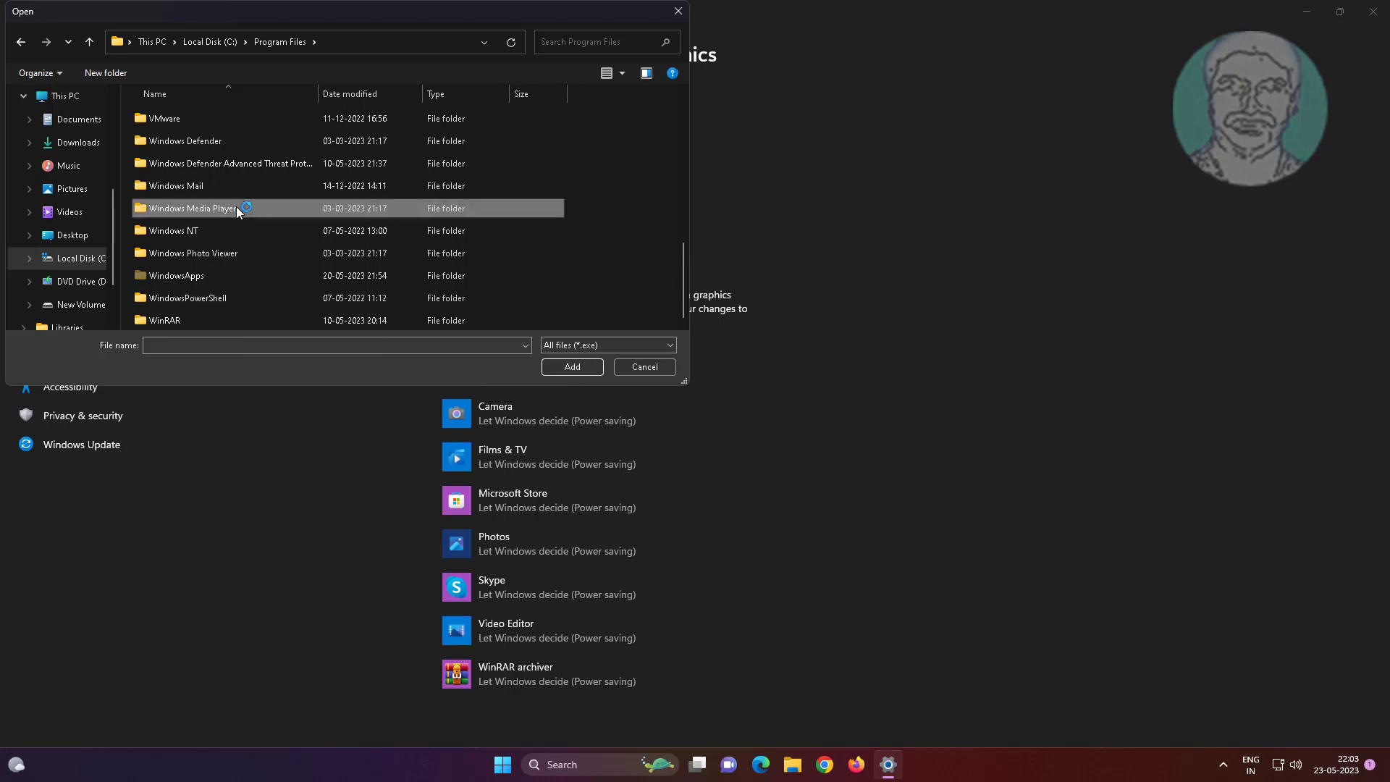
pyautogui.scroll(-2, 505, 271)
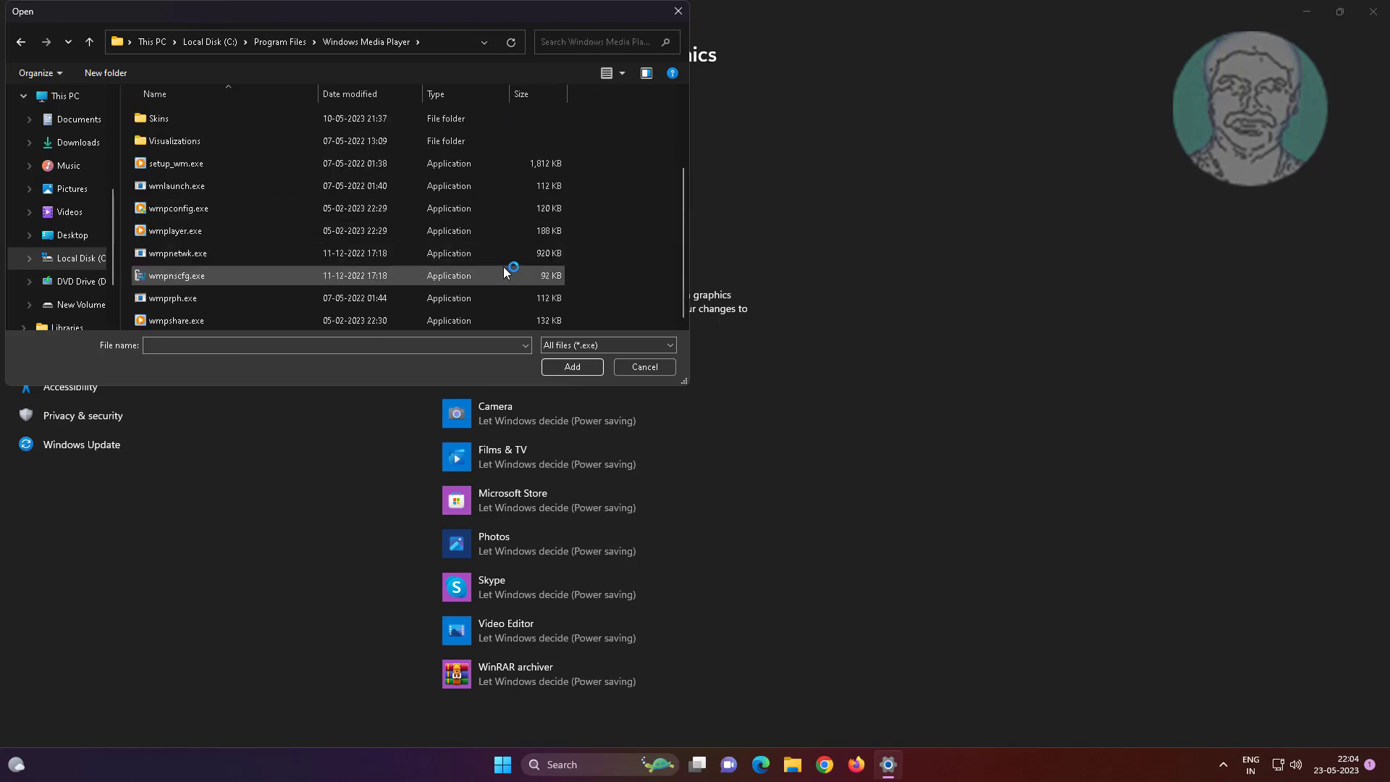
pyautogui.click(251, 230)
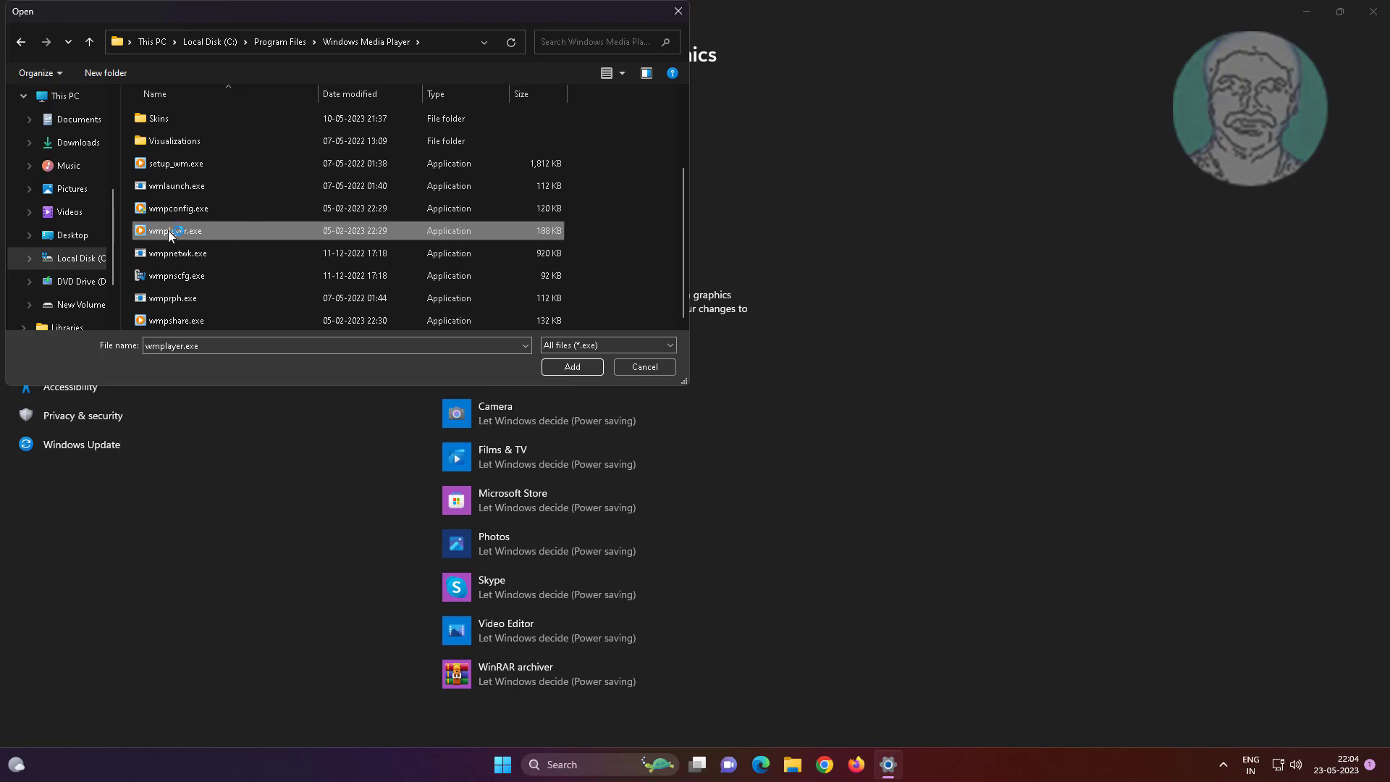
pyautogui.click(581, 368)
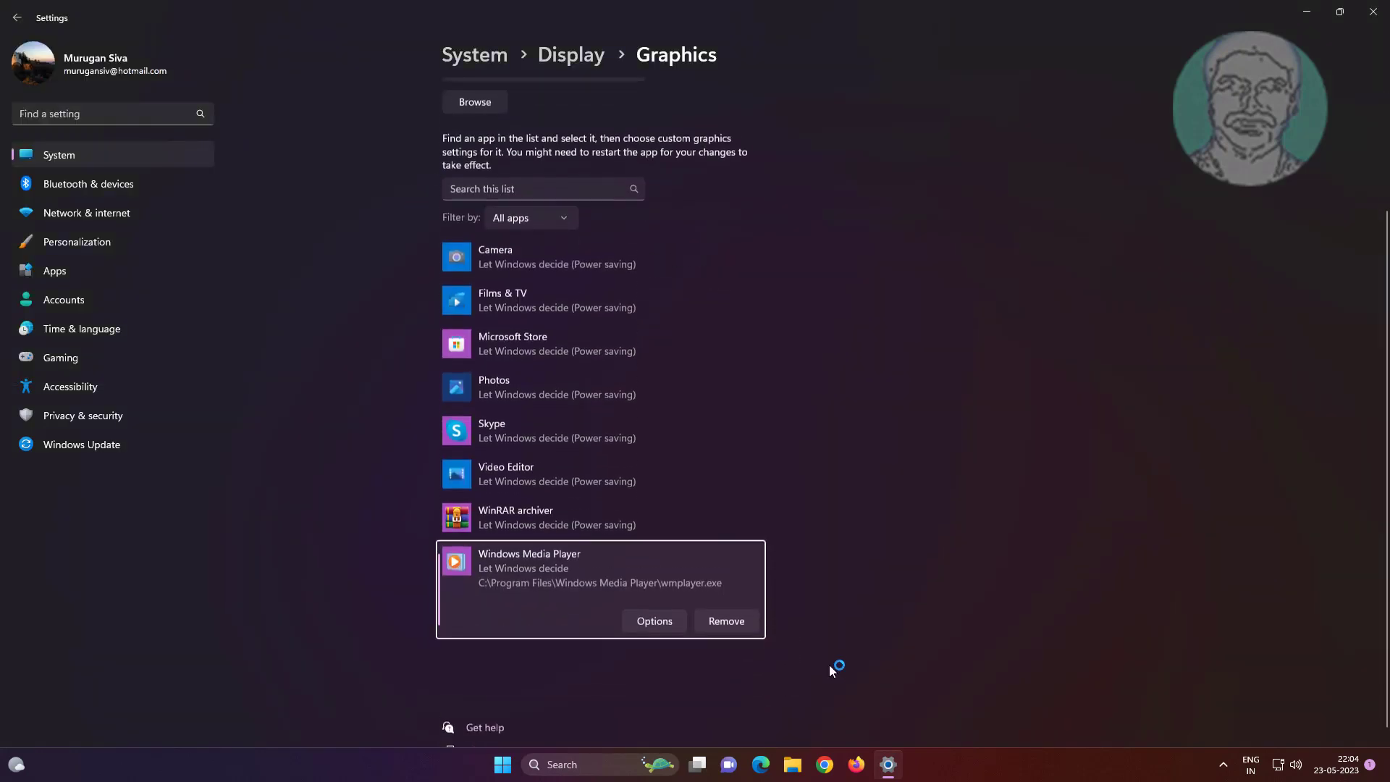
# - Set Windows Media Player's graphics preference to High performance and save
pyautogui.click(651, 608)
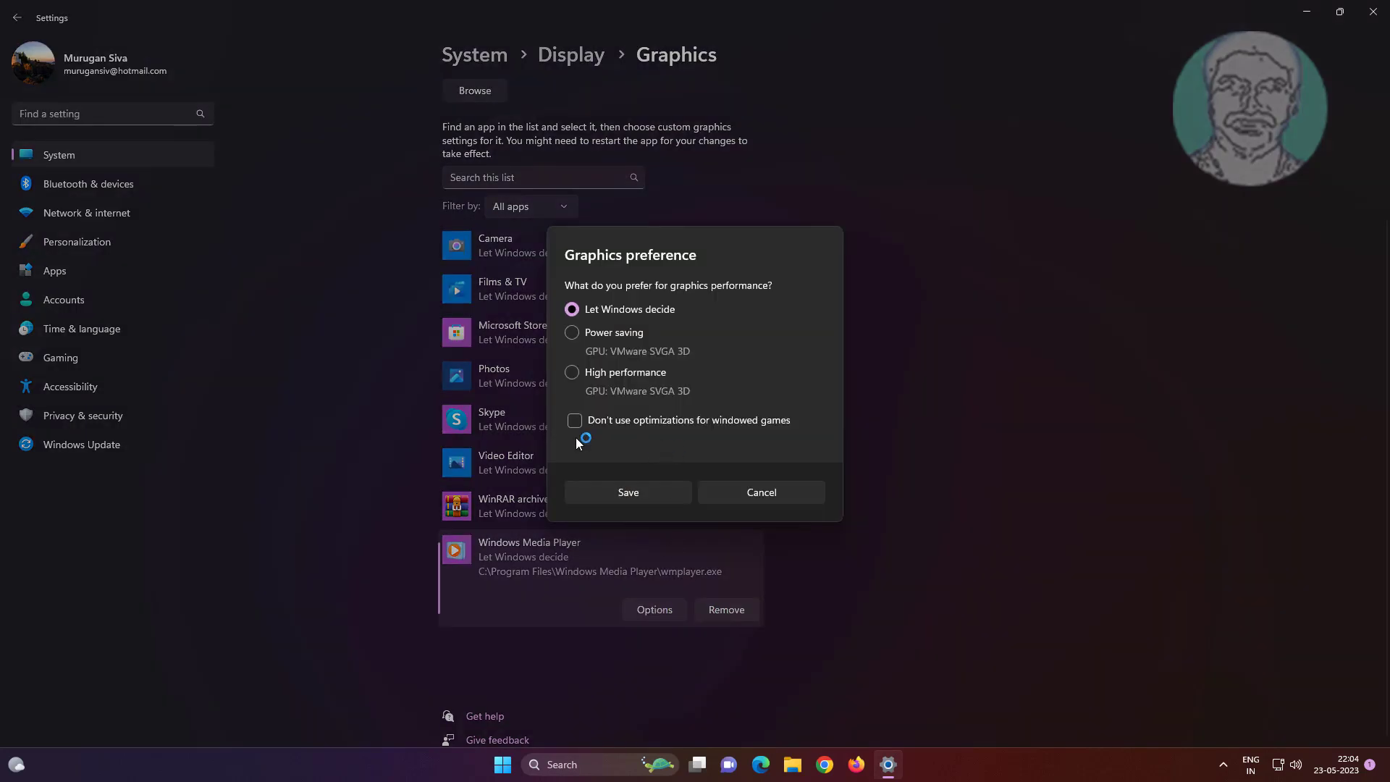
pyautogui.click(572, 375)
pyautogui.click(632, 498)
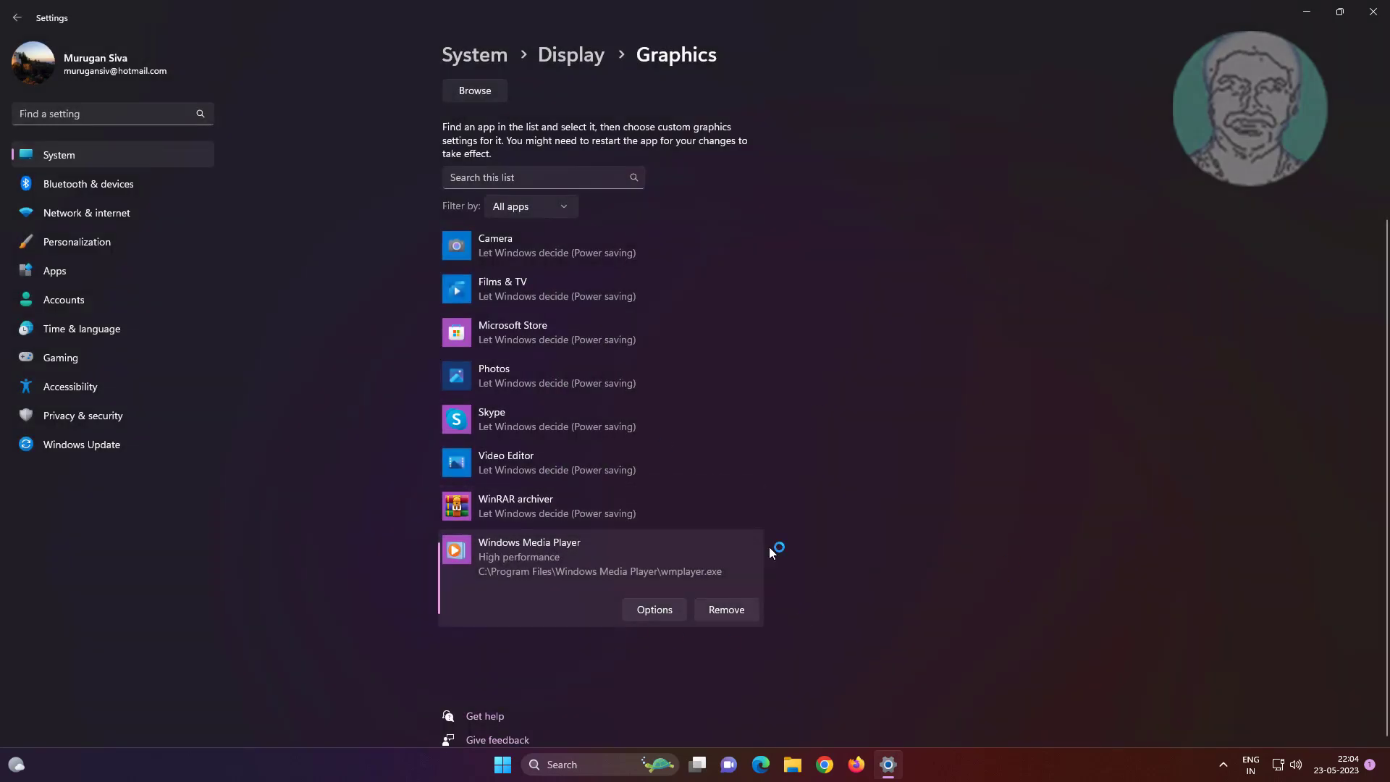
# - Close Settings and open Control Panel by searching 'control panel'
pyautogui.click(1374, 12)
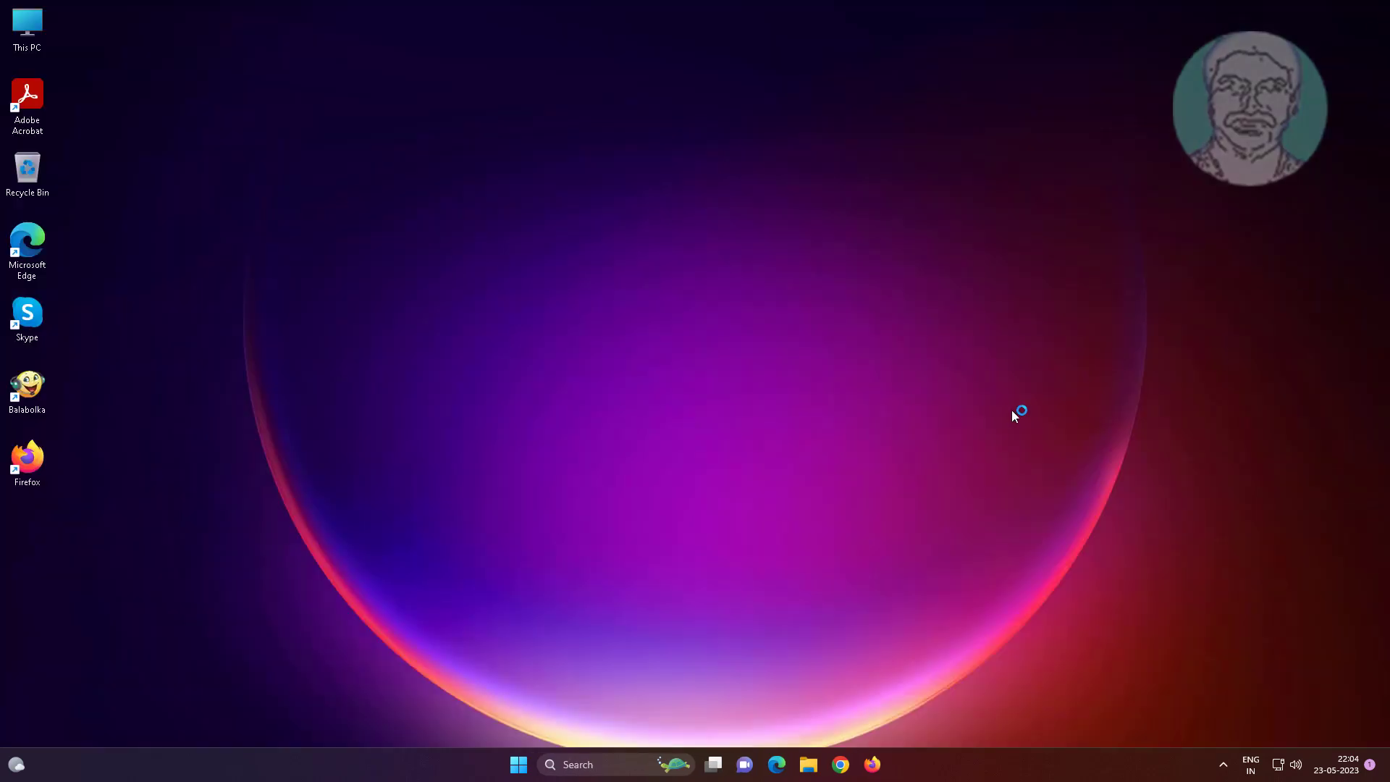
pyautogui.click(586, 770)
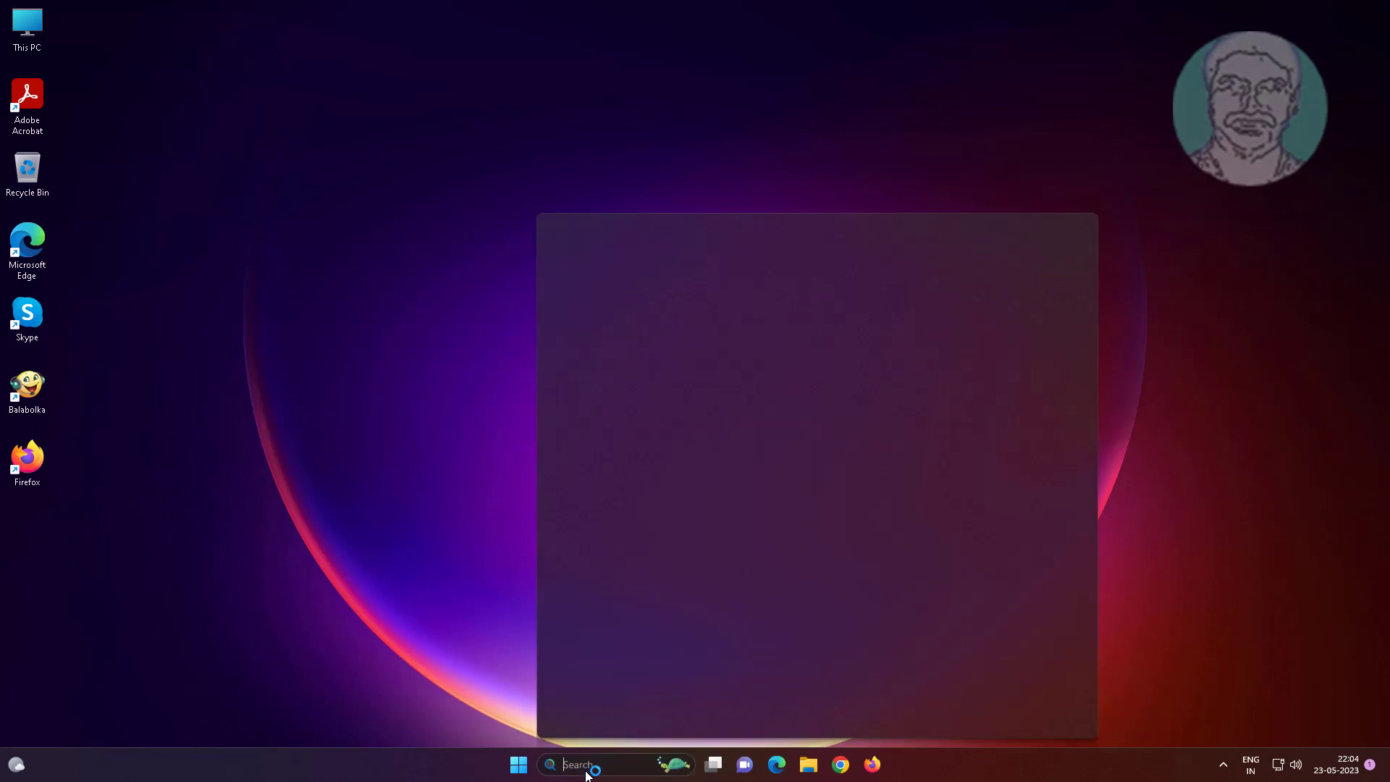
pyautogui.write('control panel')
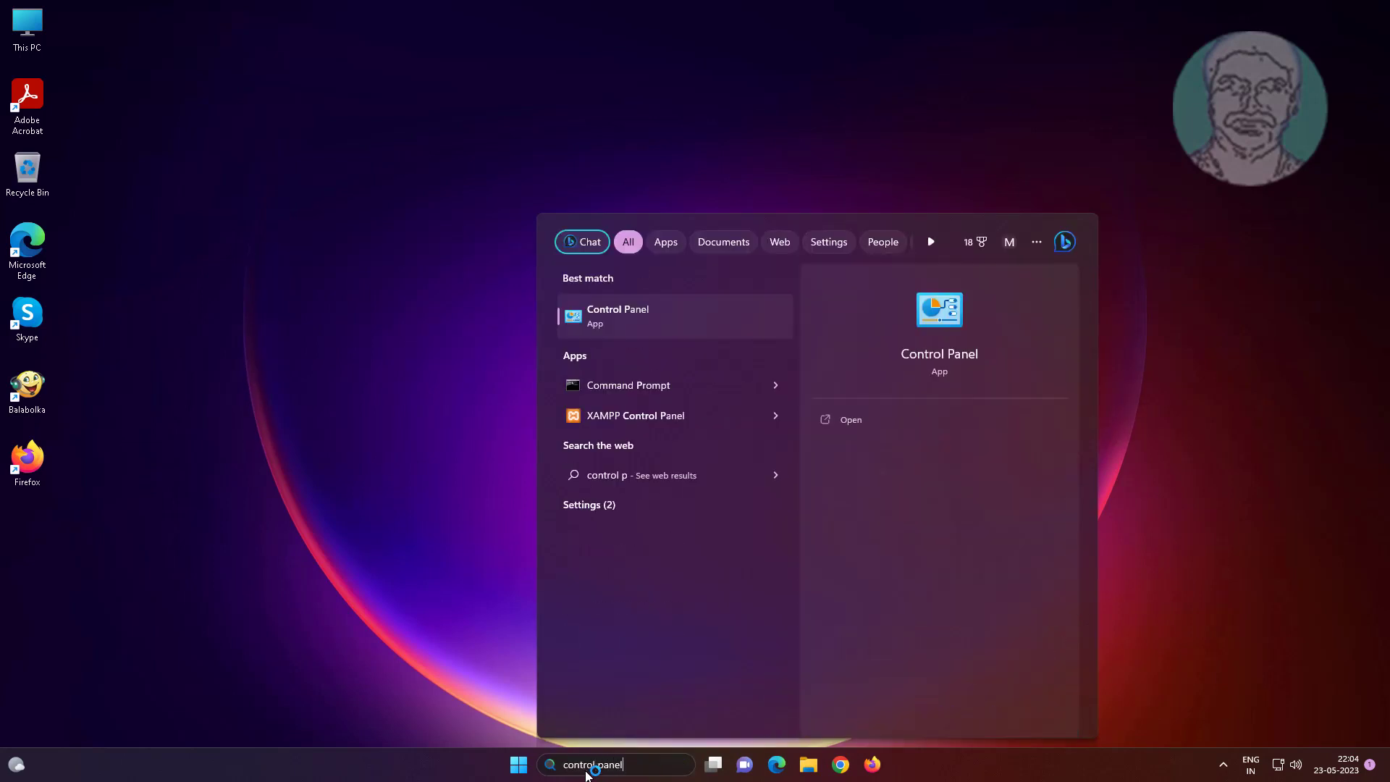
pyautogui.click(640, 314)
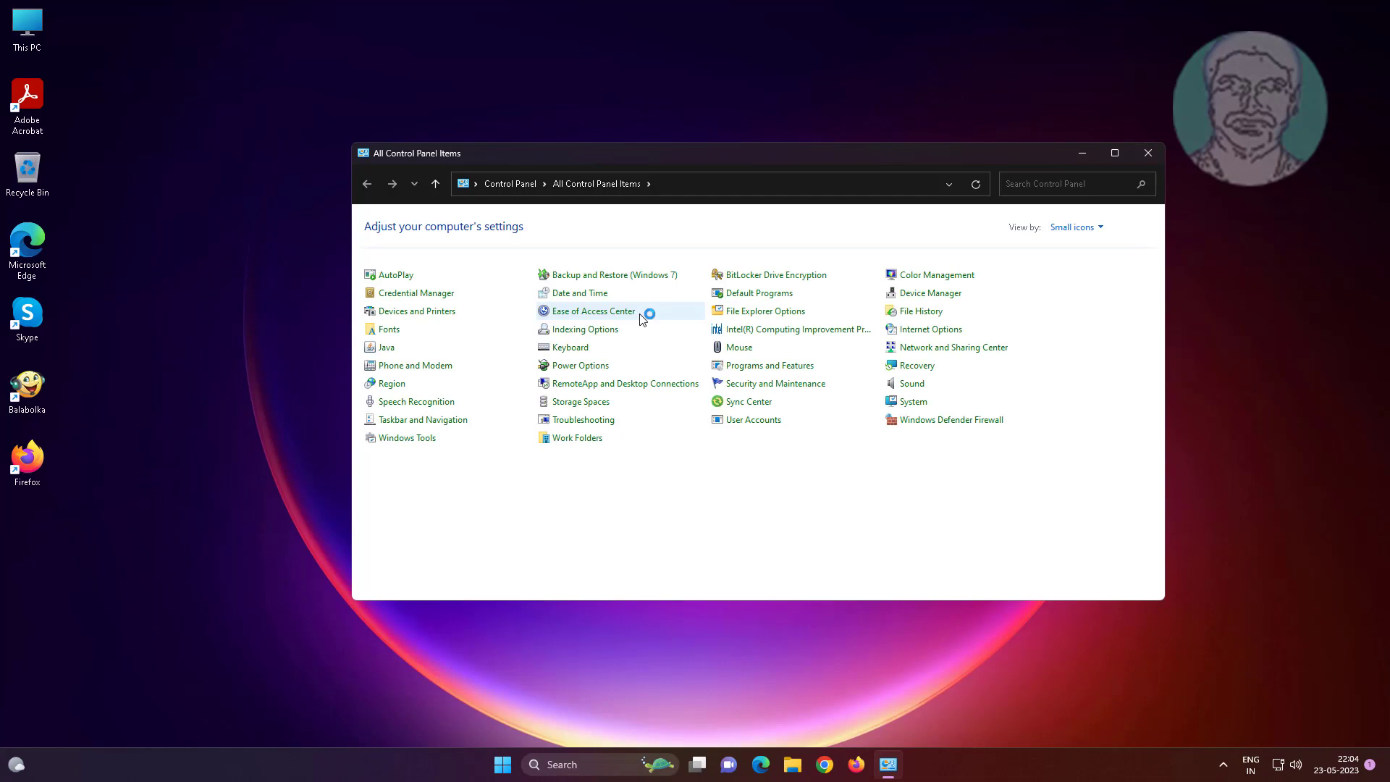
# - In Internet Options > Advanced, enable 'Use software rendering instead of GPU rendering', apply, OK
pyautogui.click(918, 333)
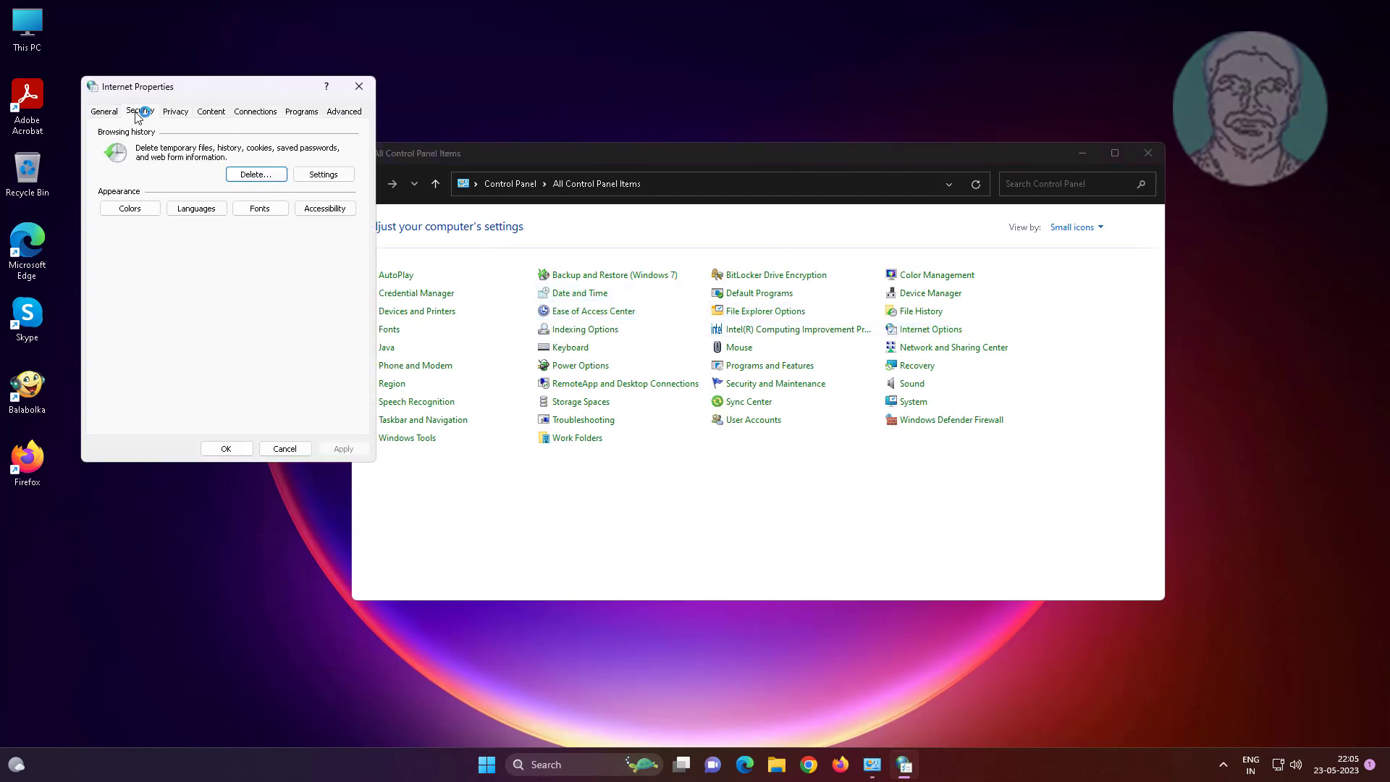
pyautogui.click(137, 114)
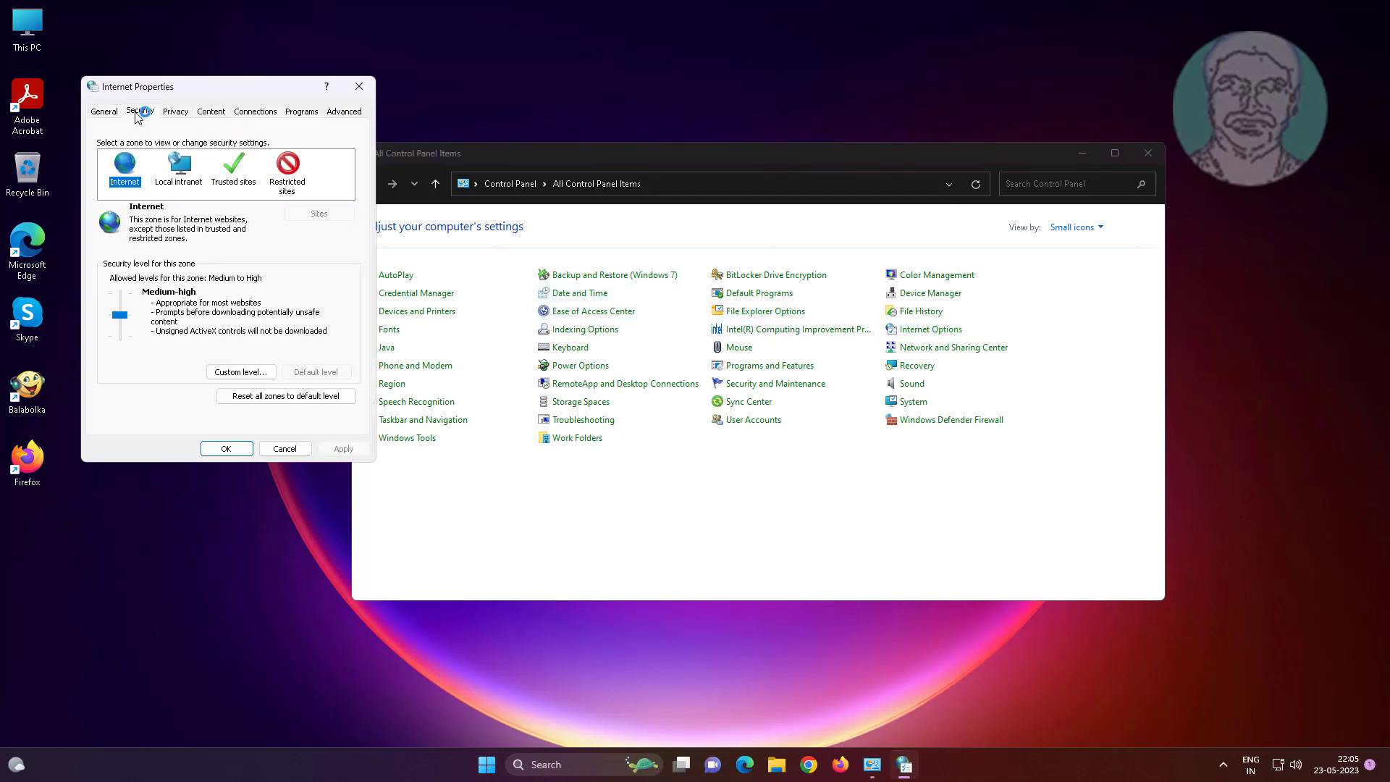
pyautogui.click(342, 112)
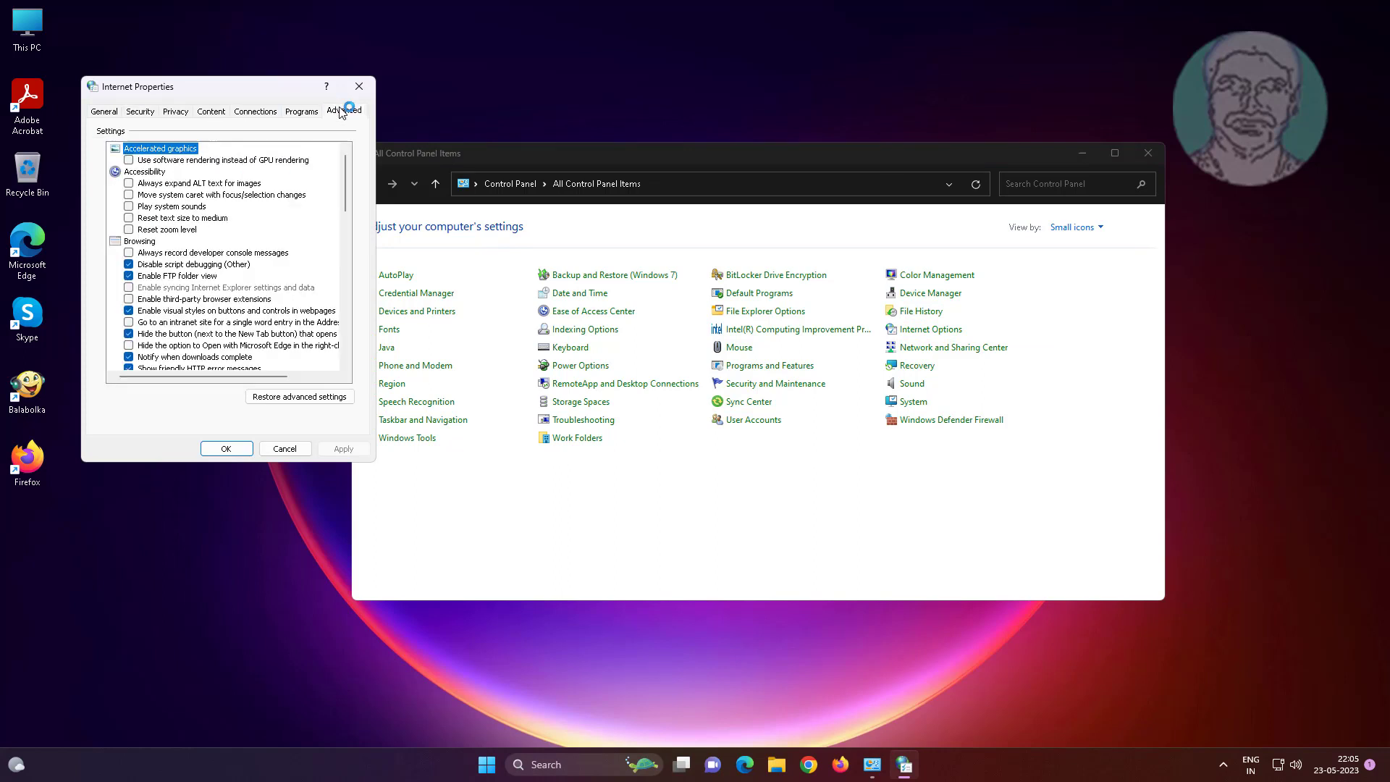
pyautogui.click(164, 160)
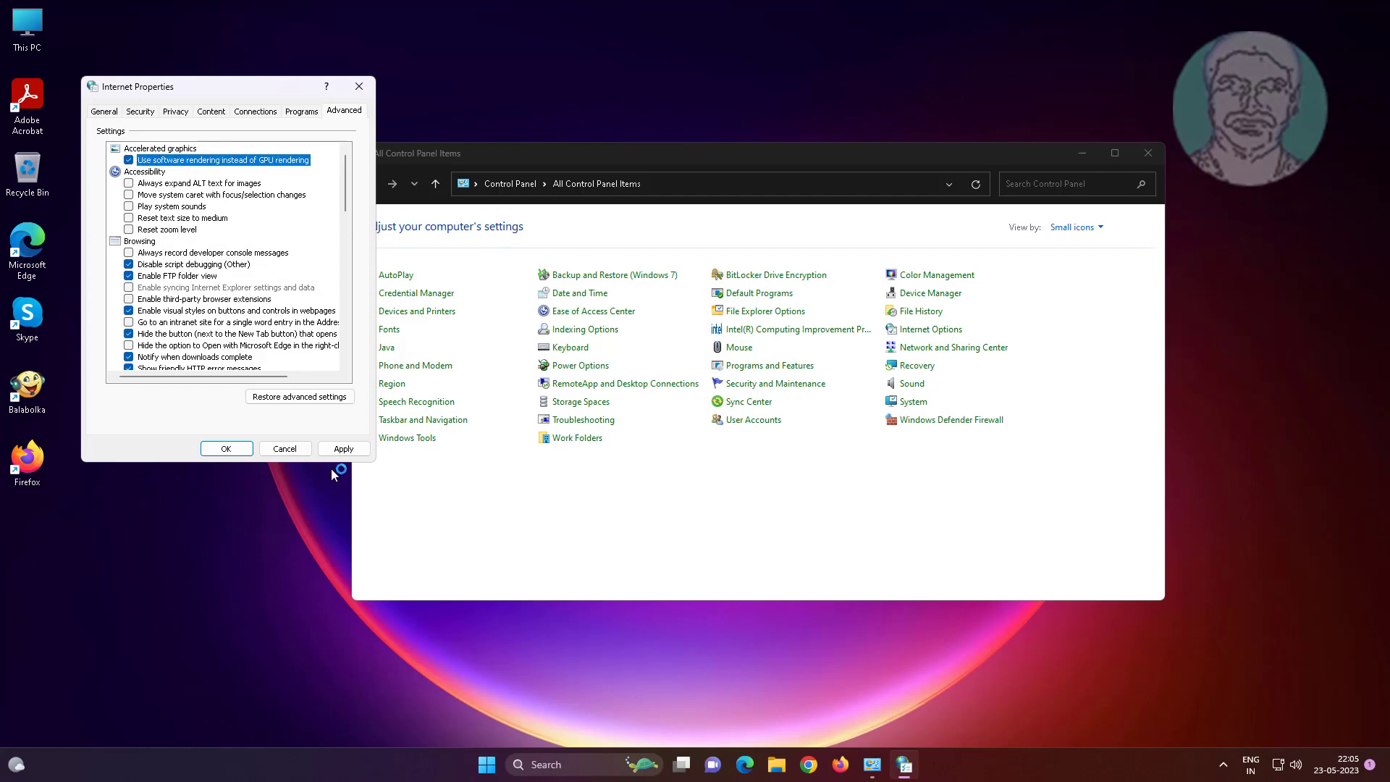
pyautogui.click(343, 449)
pyautogui.click(243, 450)
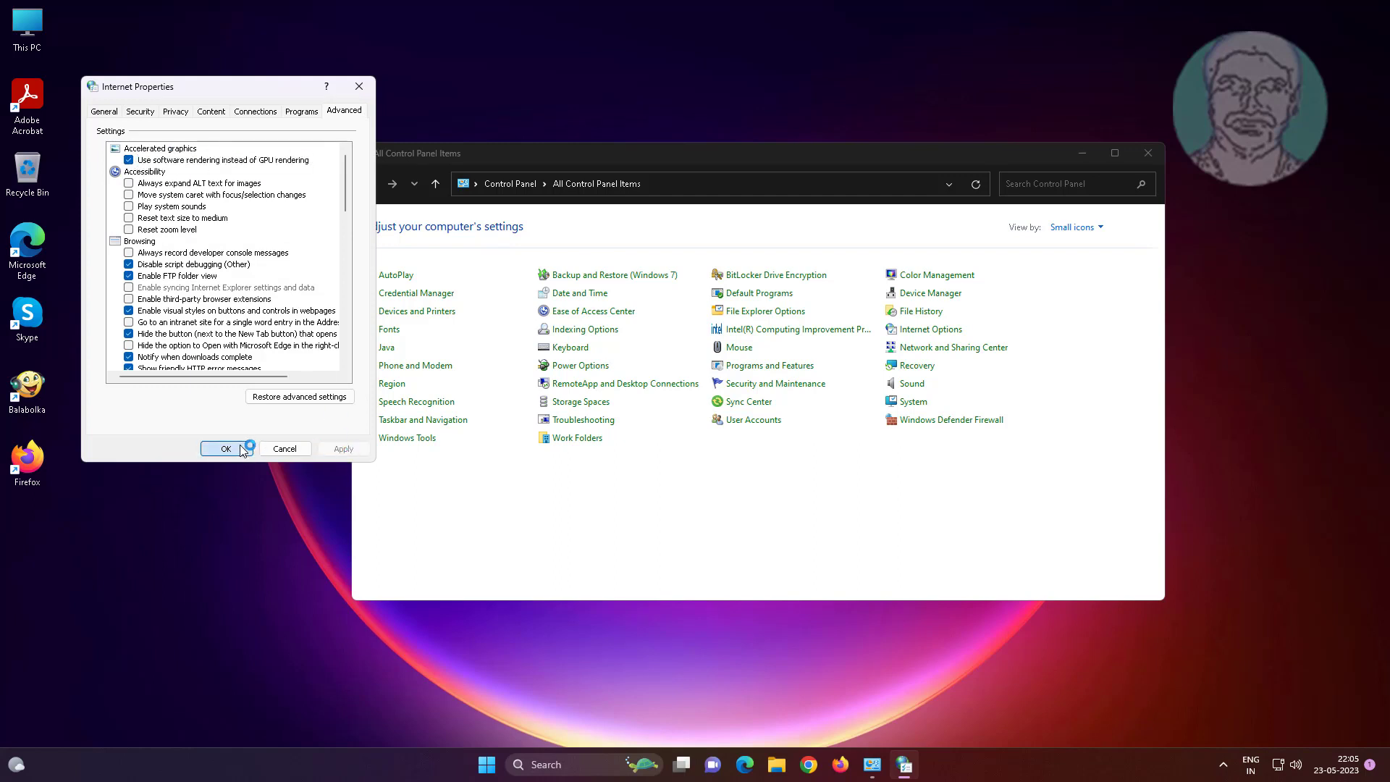